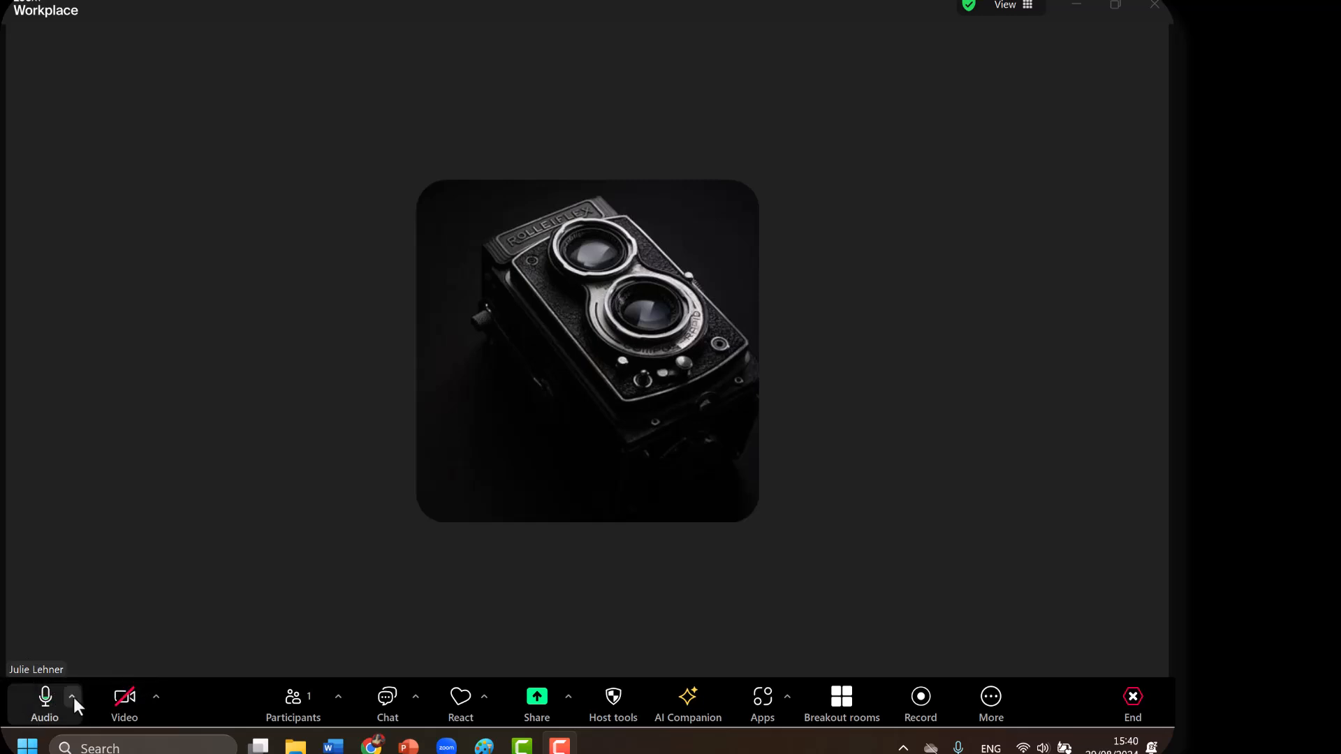
Review the microphone and speaker choices, and the camera and background options for the meeting
{"action": "left_click", "coordinate": [72, 696]}
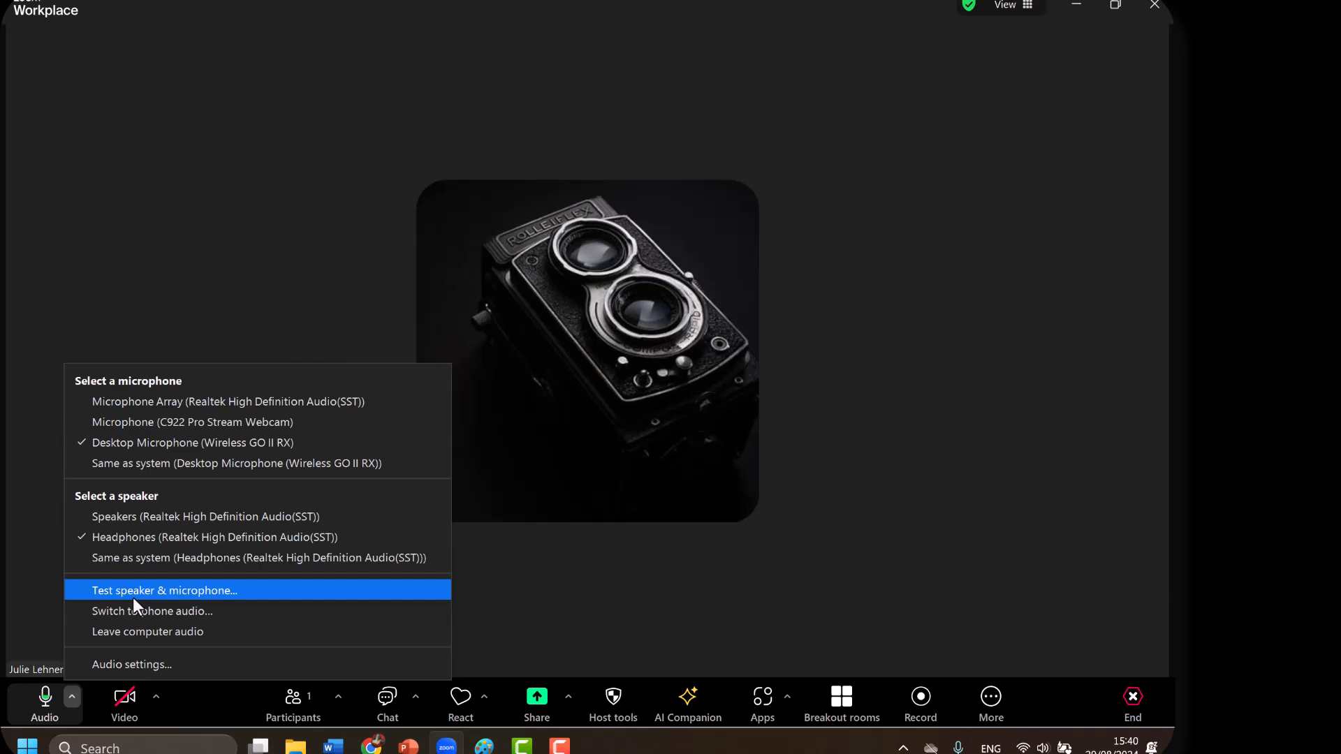
{"action": "left_click", "coordinate": [204, 326]}
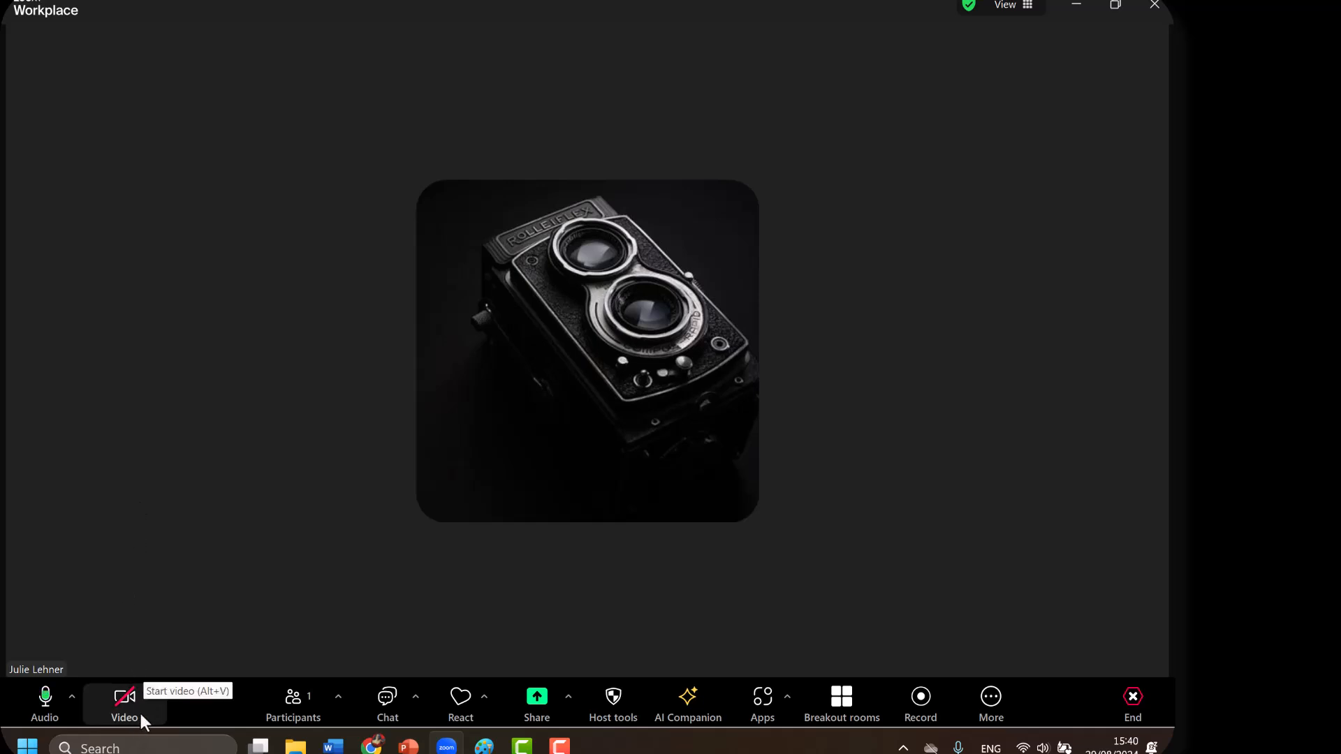
{"action": "left_click", "coordinate": [158, 697]}
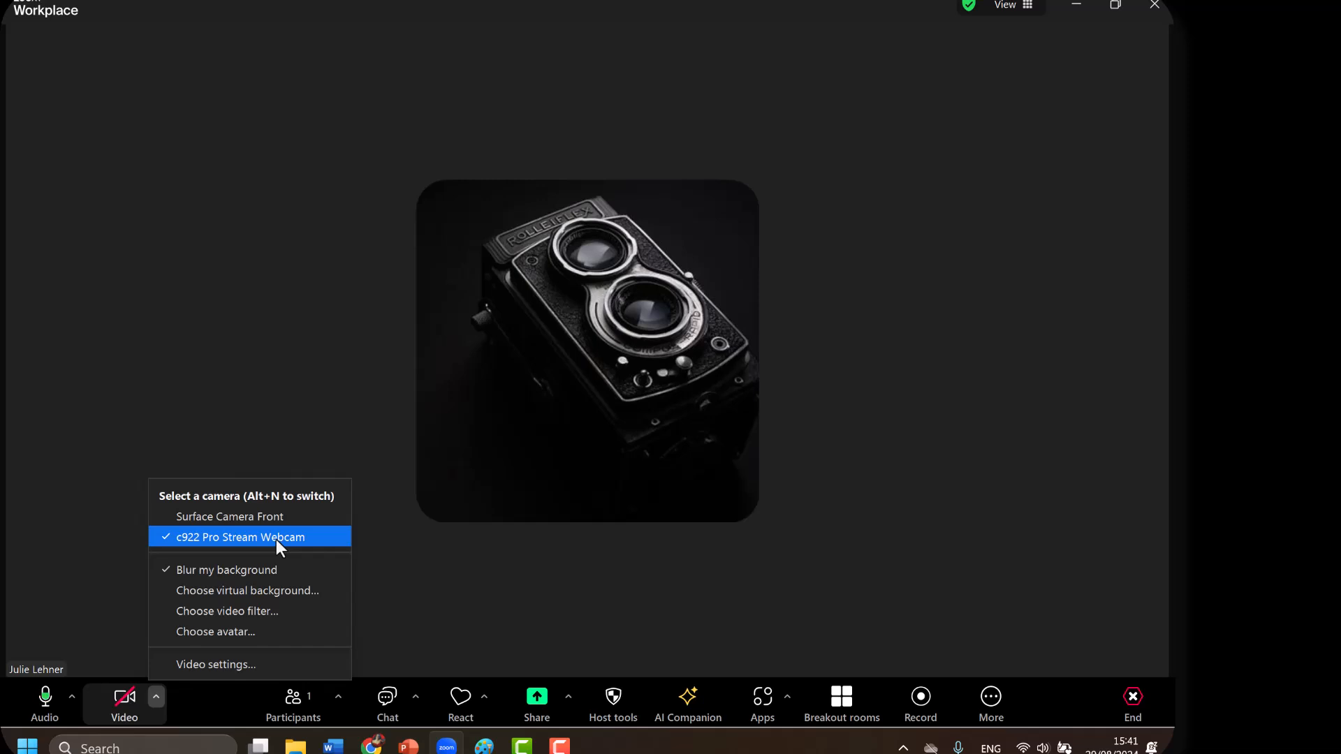
{"action": "left_click", "coordinate": [272, 441]}
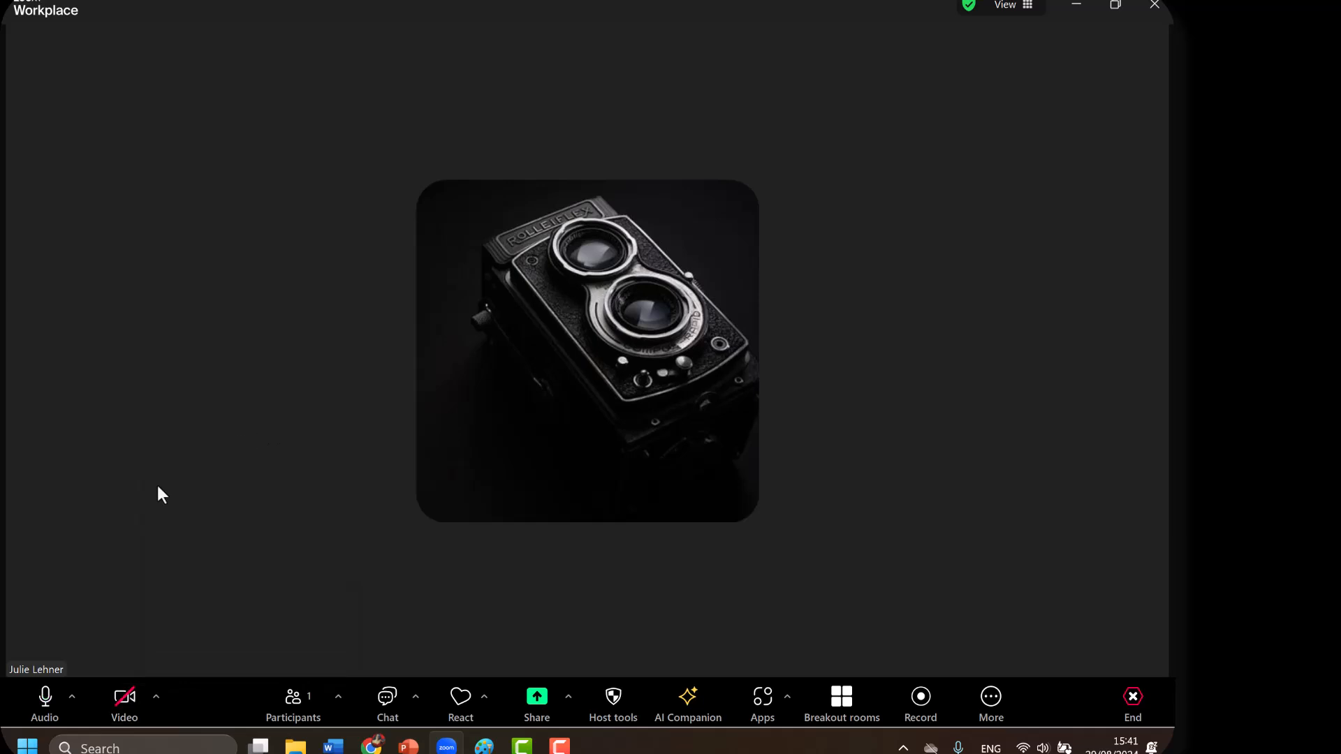
Start the camera video in the meeting and stop it again
{"action": "left_click", "coordinate": [126, 697]}
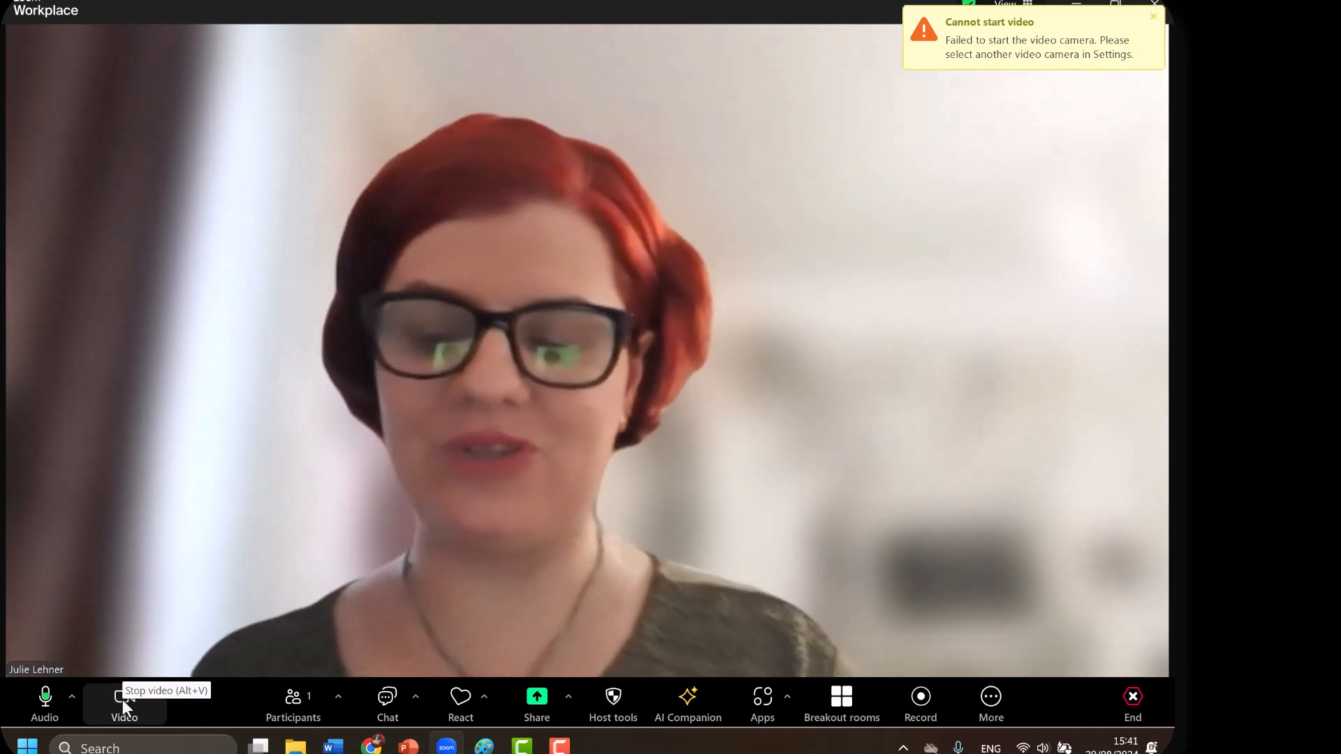
{"action": "left_click", "coordinate": [123, 698]}
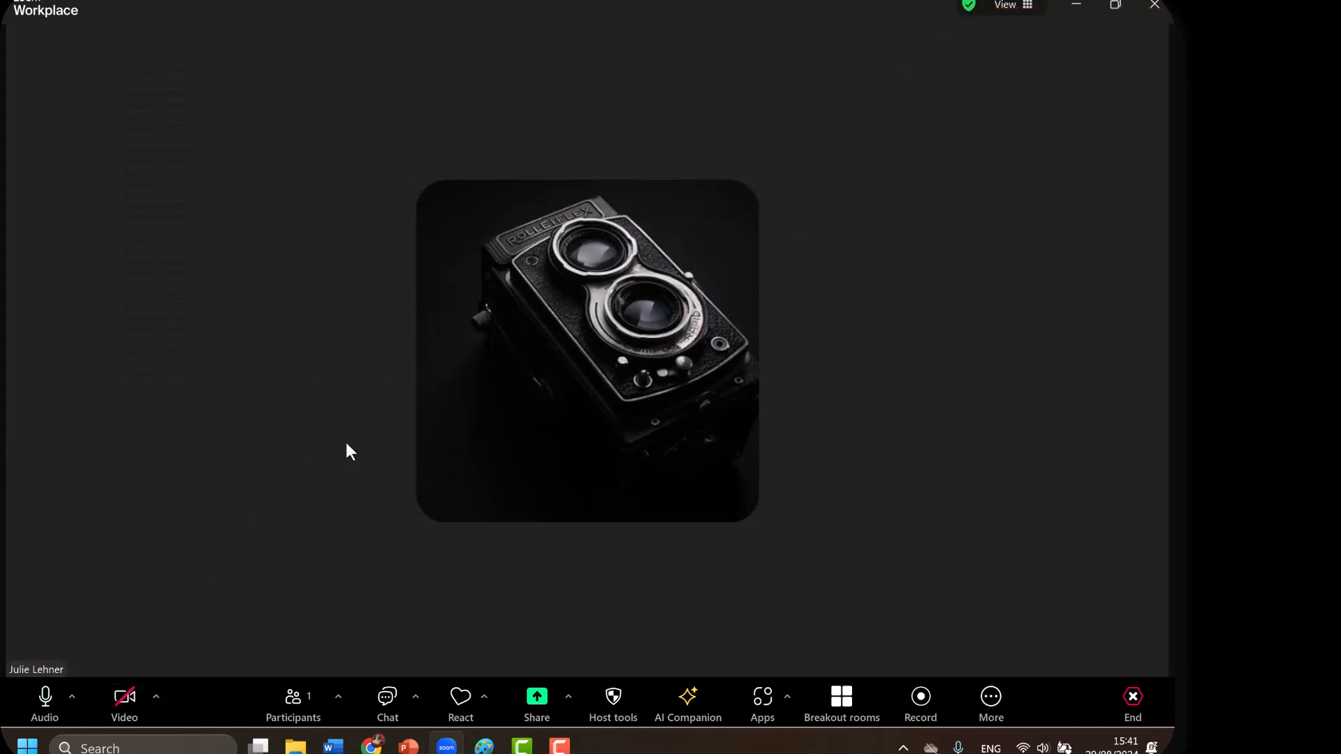
Show the participants list, mute the host's own microphone there and unmute it again
{"action": "left_click", "coordinate": [292, 705]}
{"action": "mouse_move", "coordinate": [961, 91]}
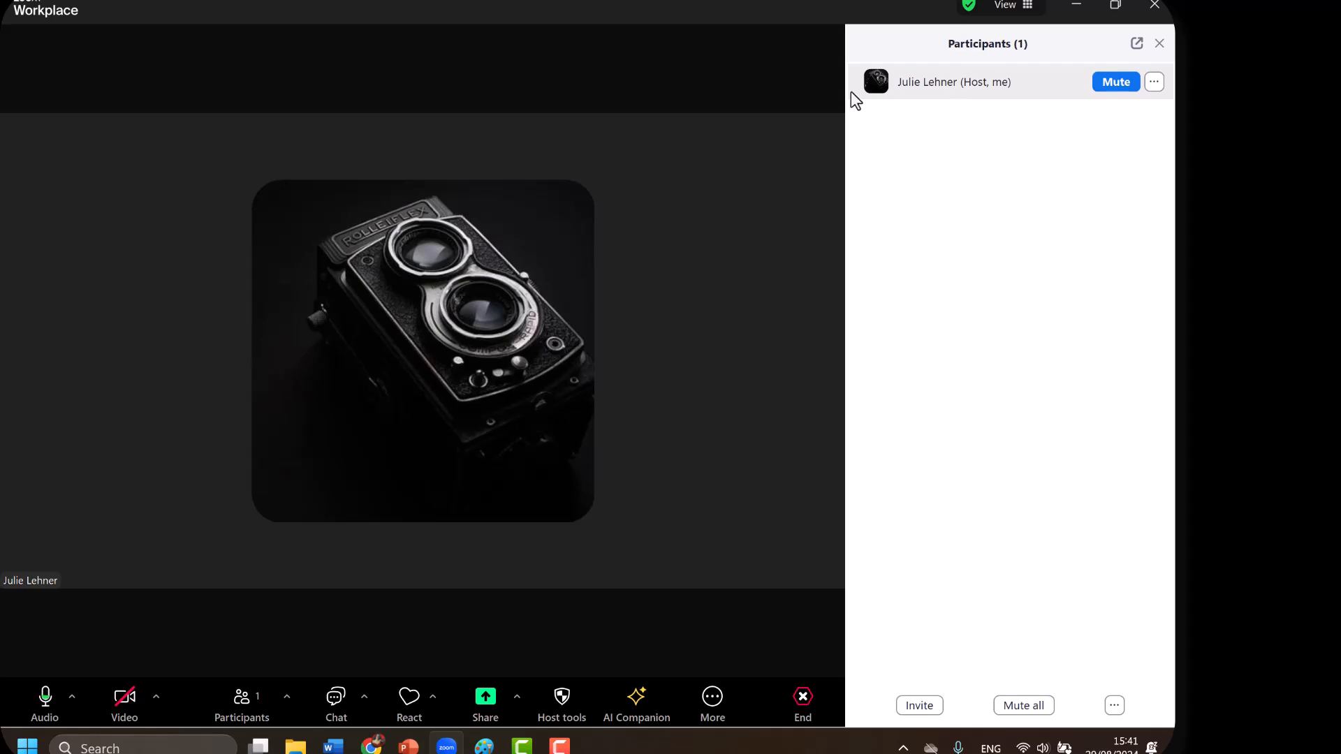
{"action": "left_click", "coordinate": [1108, 85]}
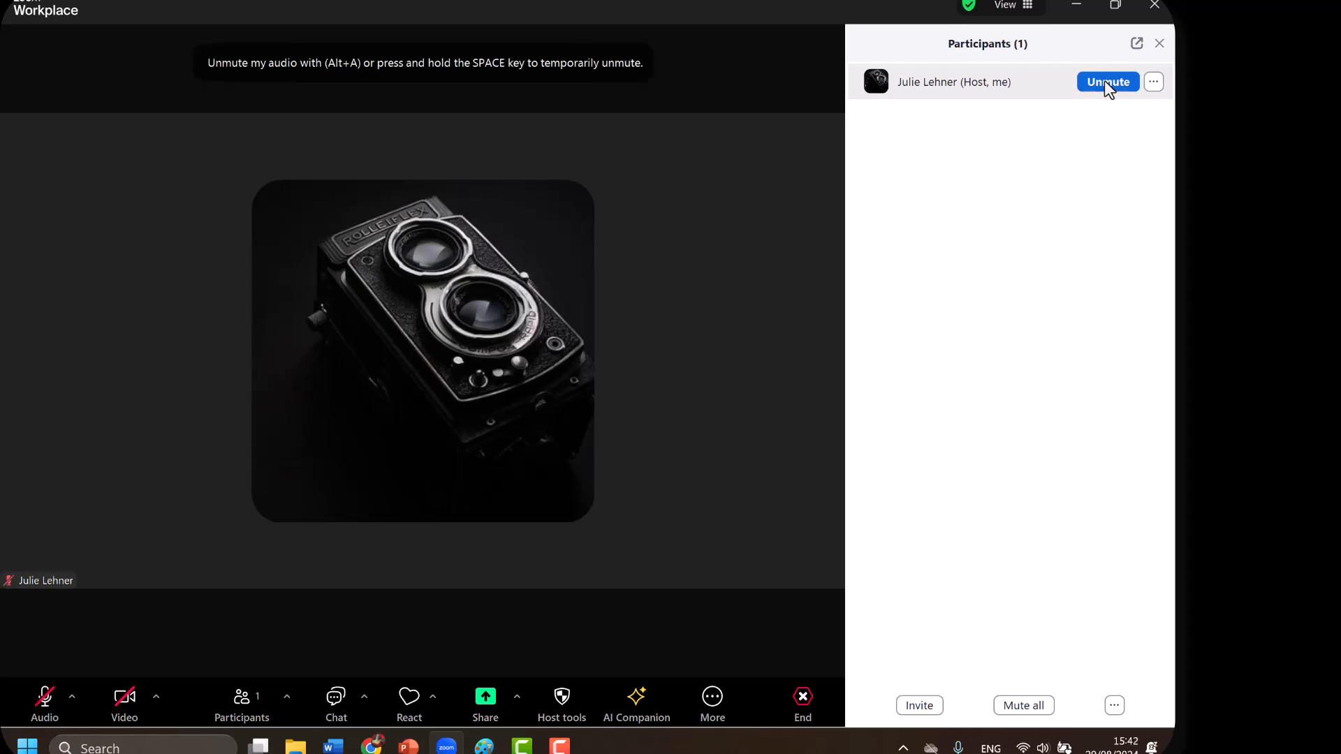
{"action": "left_click", "coordinate": [1109, 85]}
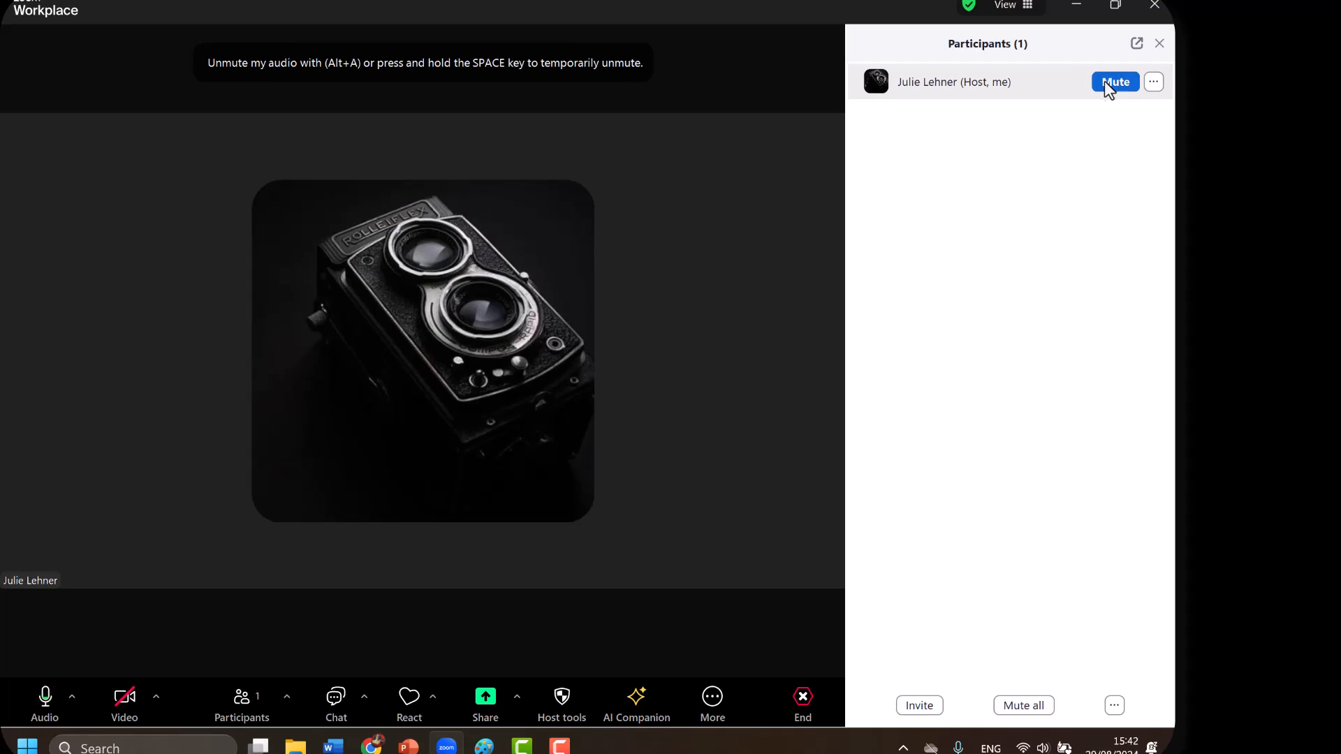
Change the host's display name in the meeting to the title "Tutor" followed by the first name
{"action": "left_click", "coordinate": [1155, 81]}
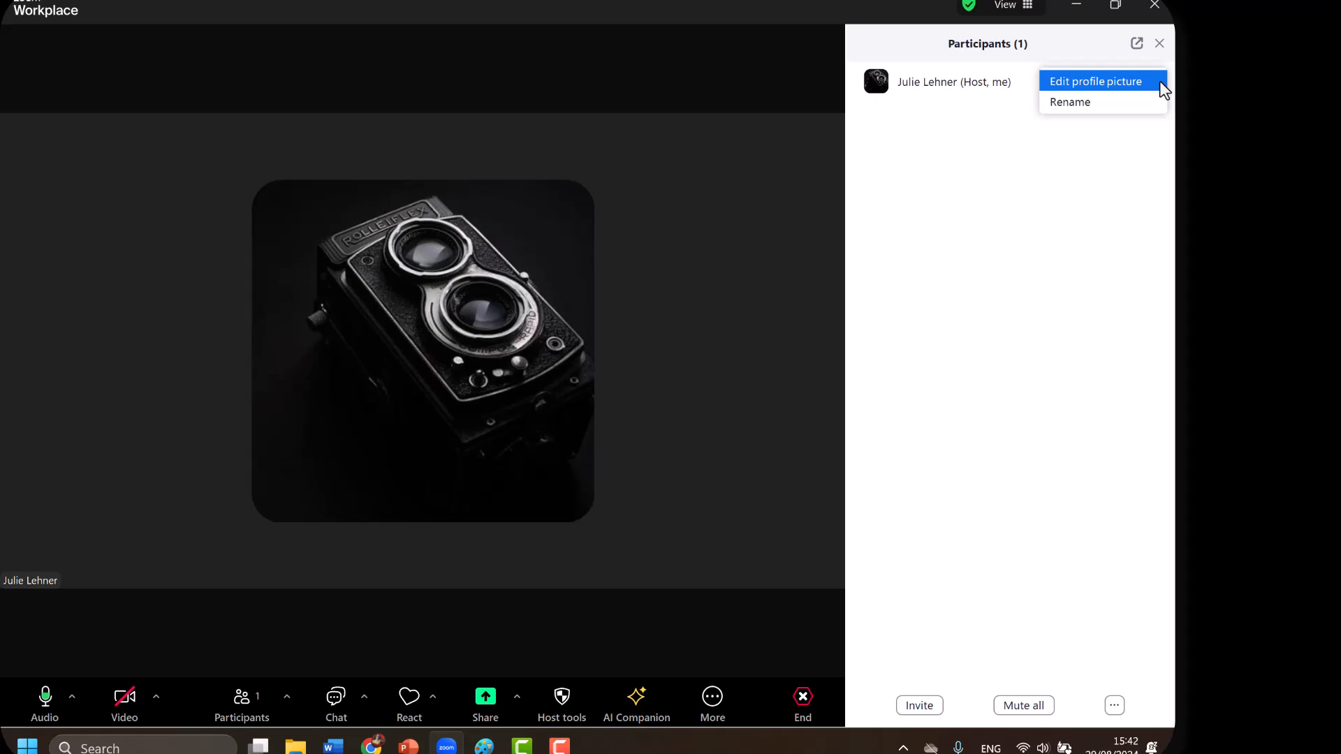
{"action": "left_click", "coordinate": [1091, 100]}
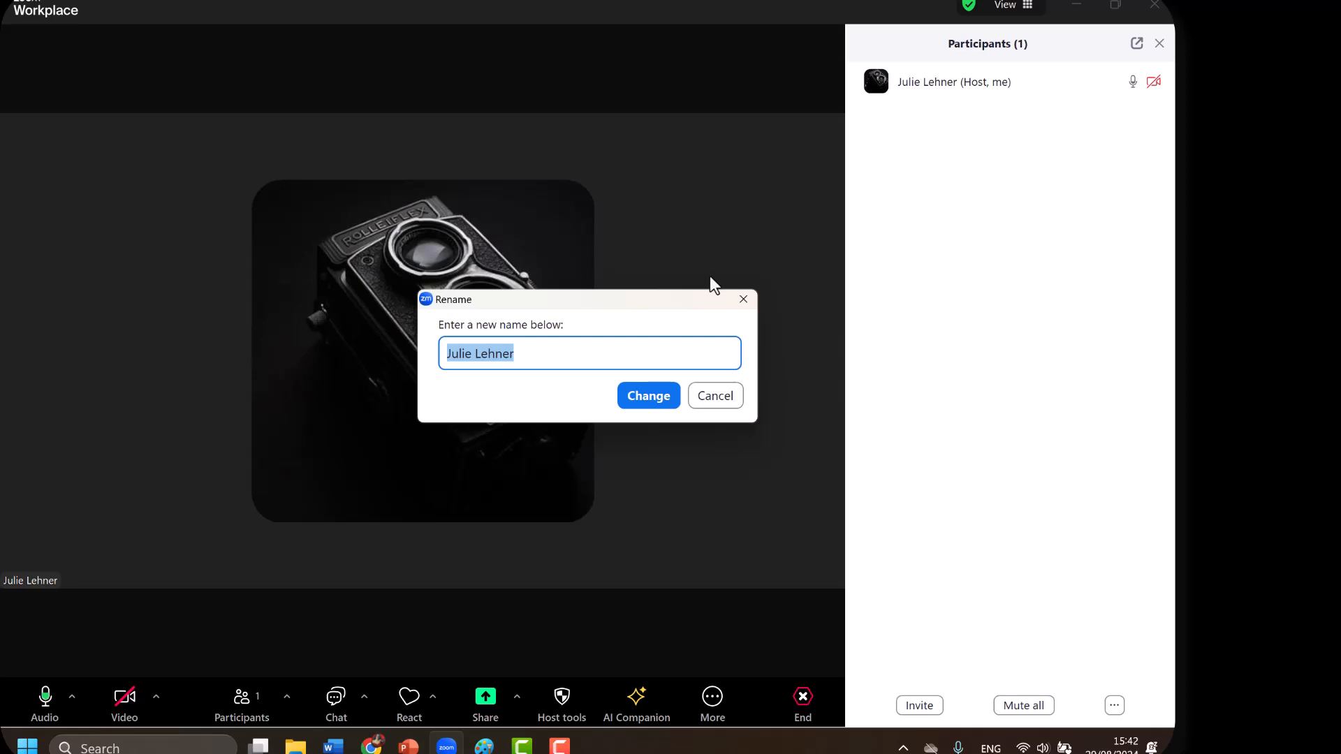
{"action": "type", "text": "Tutor Julie"}
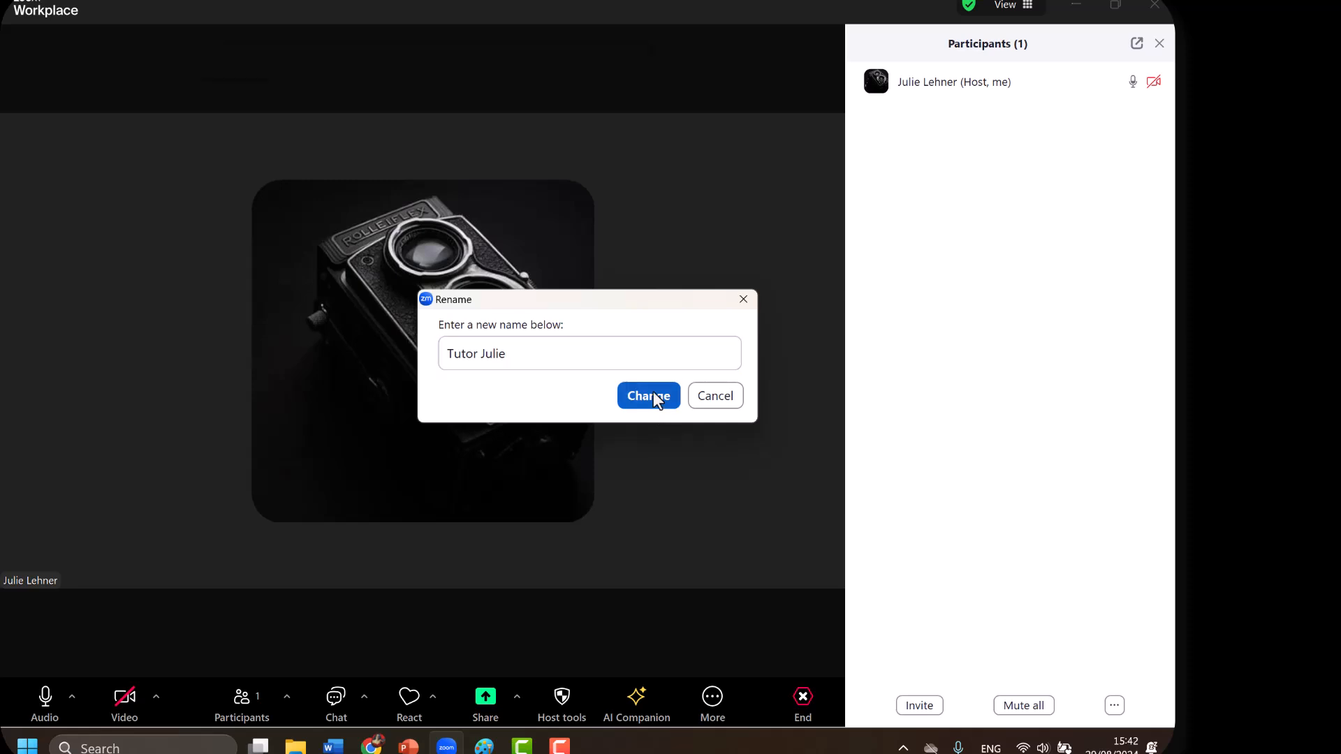
{"action": "left_click", "coordinate": [653, 392]}
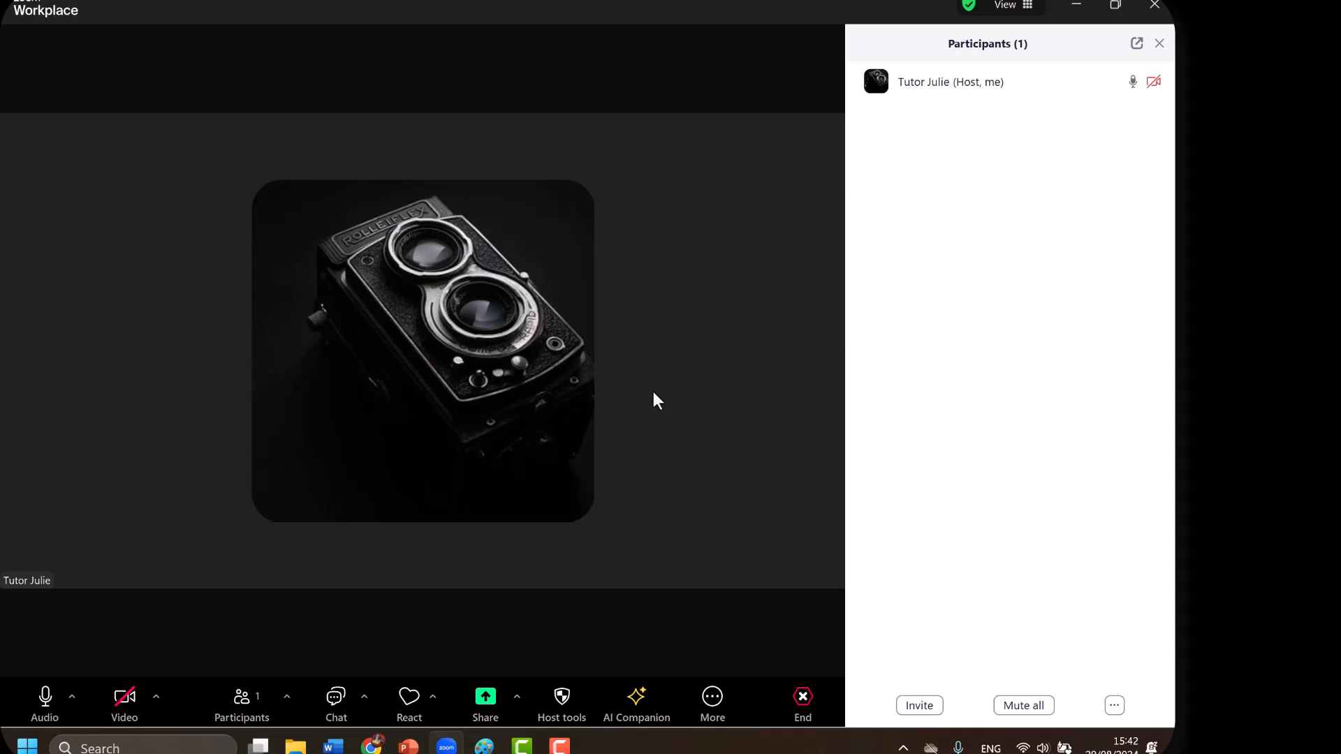
Open the meeting chat and send the message "Hello!" to everyone
{"action": "left_click", "coordinate": [333, 702]}
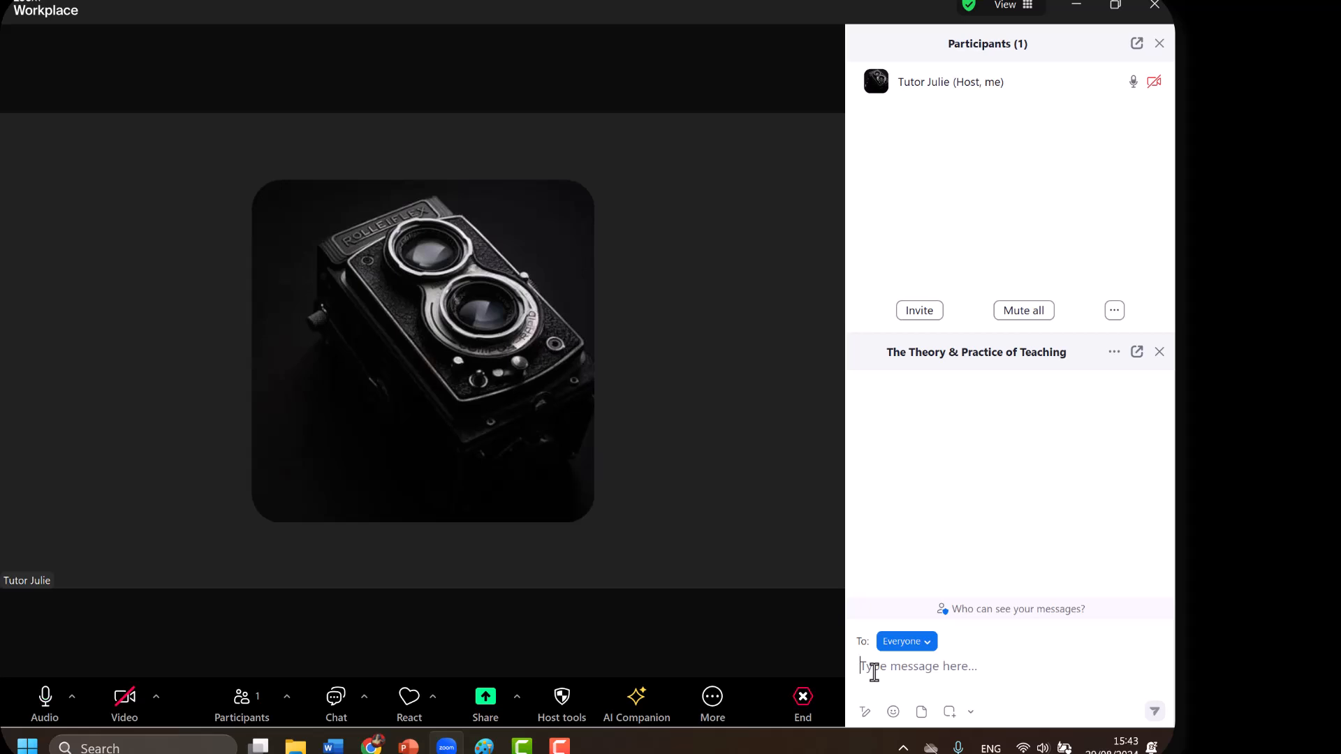
{"action": "type", "text": "Hello!"}
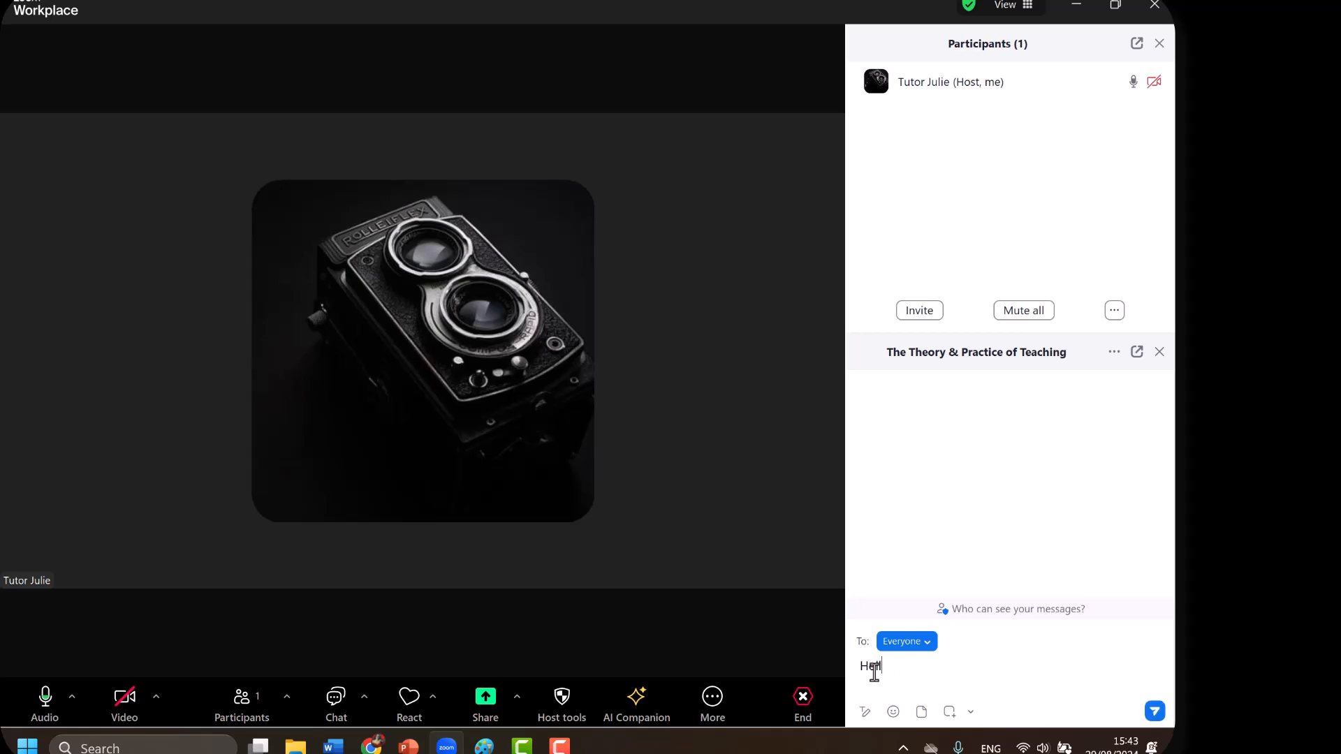
{"action": "key", "text": "Return"}
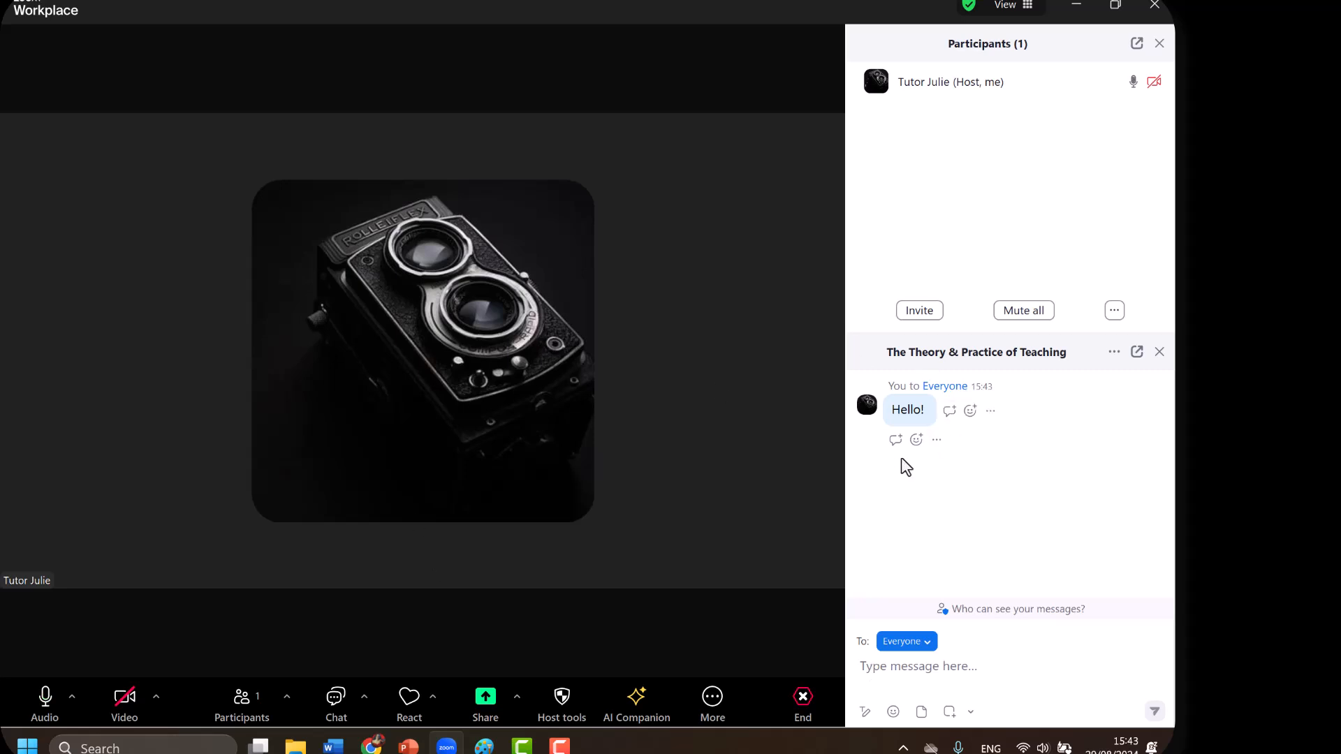
View the actions available for the sent "Hello!" message and the recipient choices for chat messages
{"action": "left_click", "coordinate": [937, 445]}
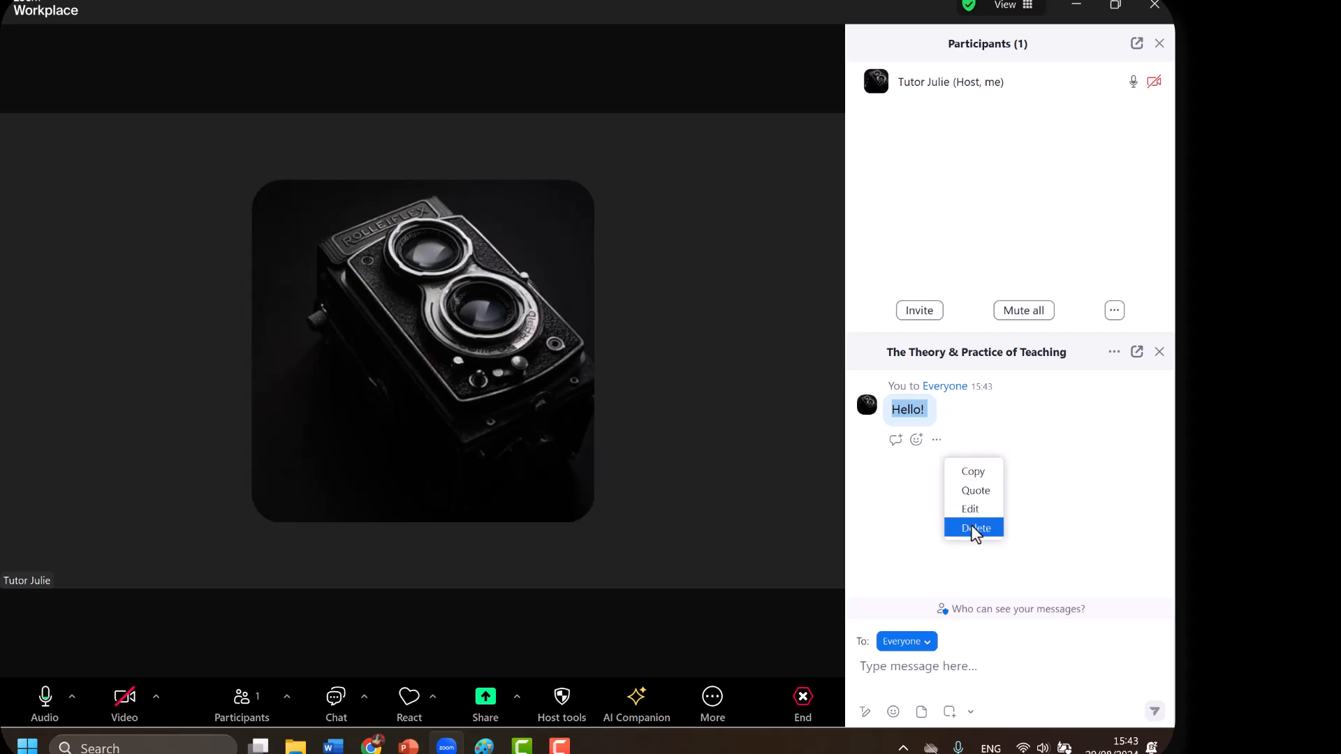
{"action": "left_click", "coordinate": [1024, 420]}
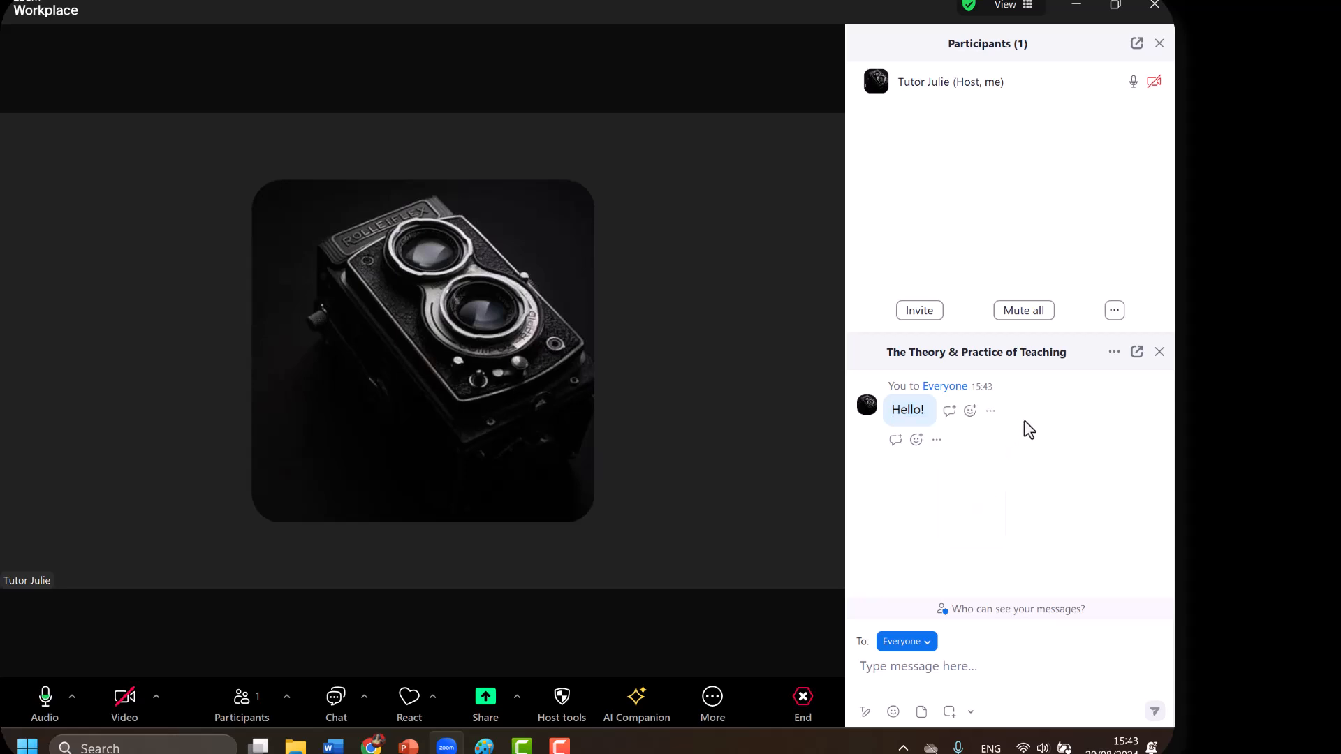
{"action": "left_click", "coordinate": [928, 644]}
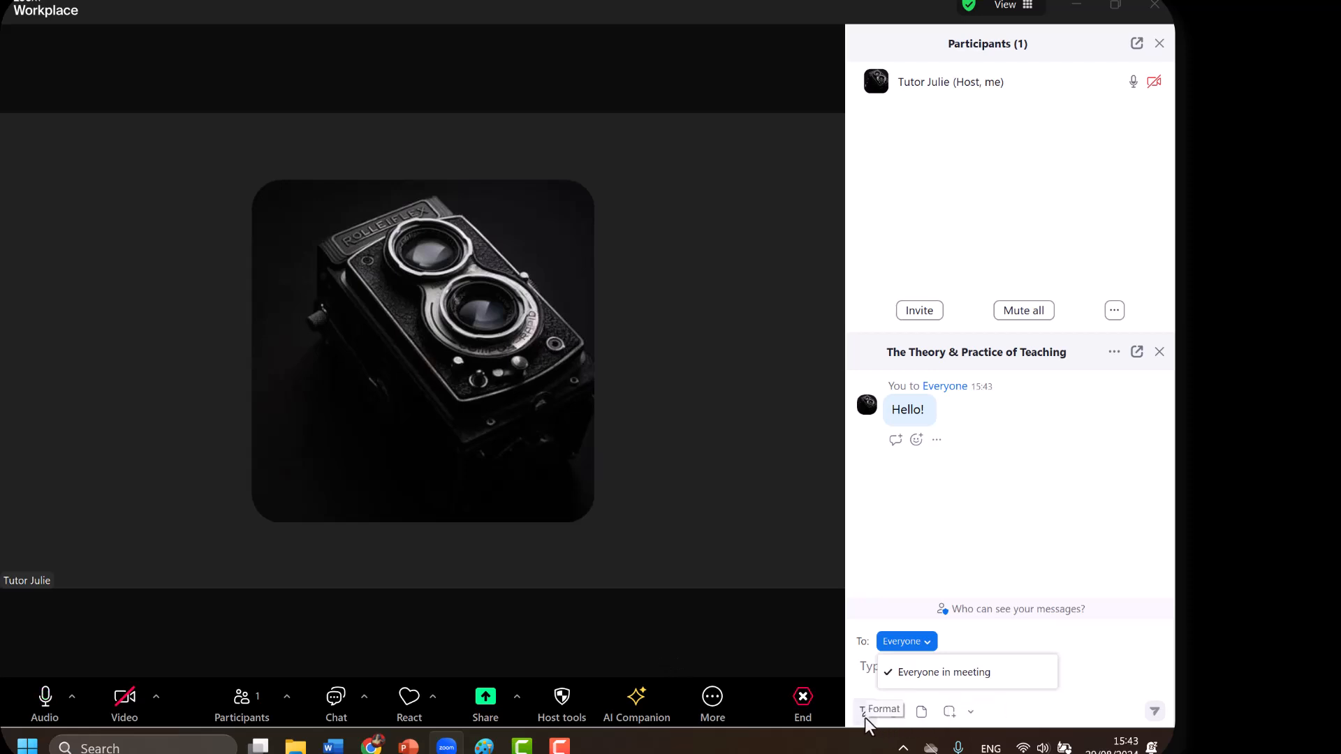
Send the PDF file "Paper 2_Task 3 (input)" from the computer to everyone in the meeting chat
{"action": "left_click", "coordinate": [922, 712]}
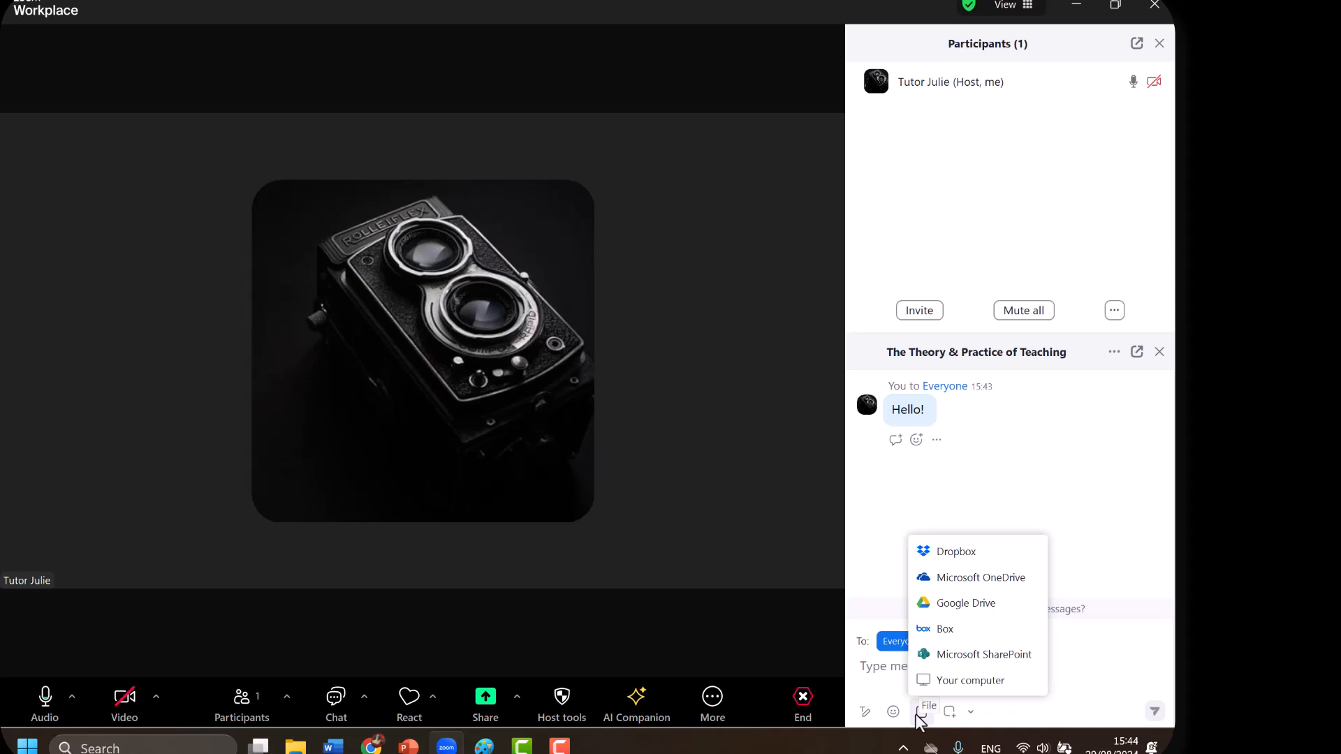
{"action": "left_click", "coordinate": [951, 679]}
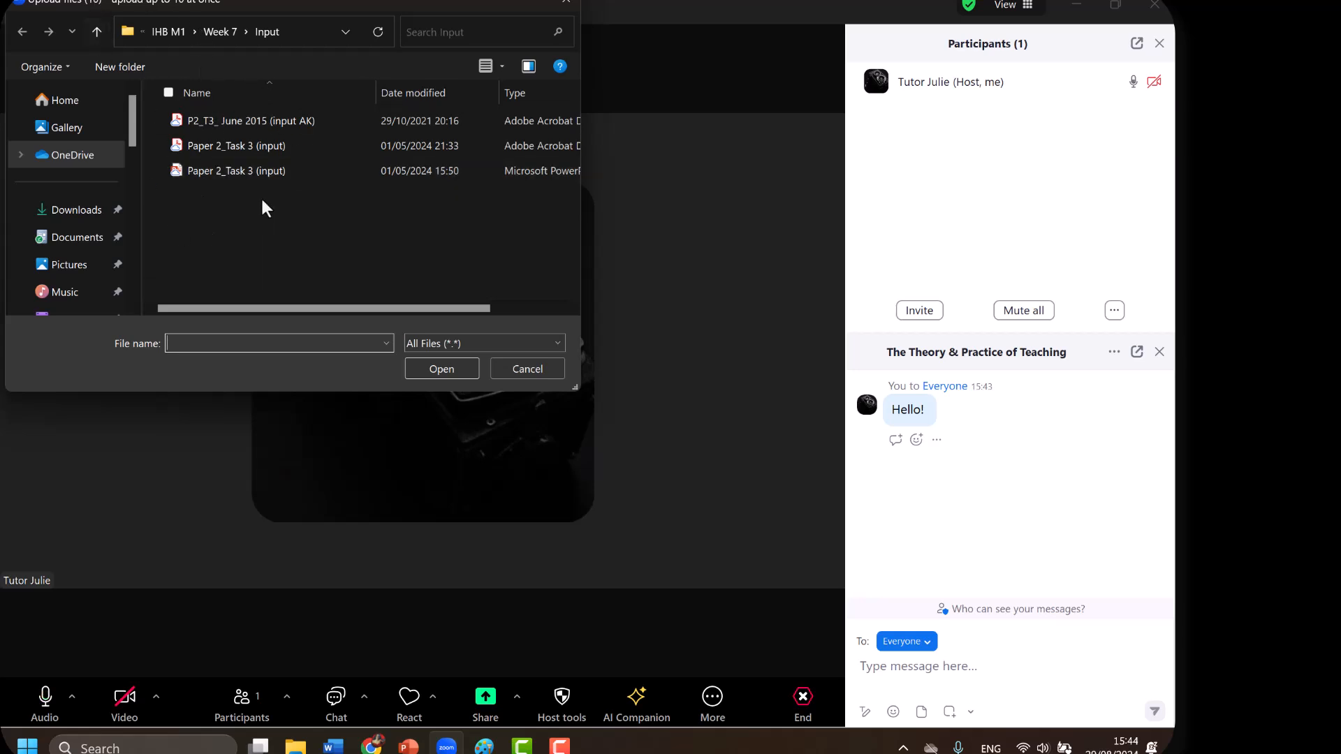
{"action": "left_click", "coordinate": [240, 146]}
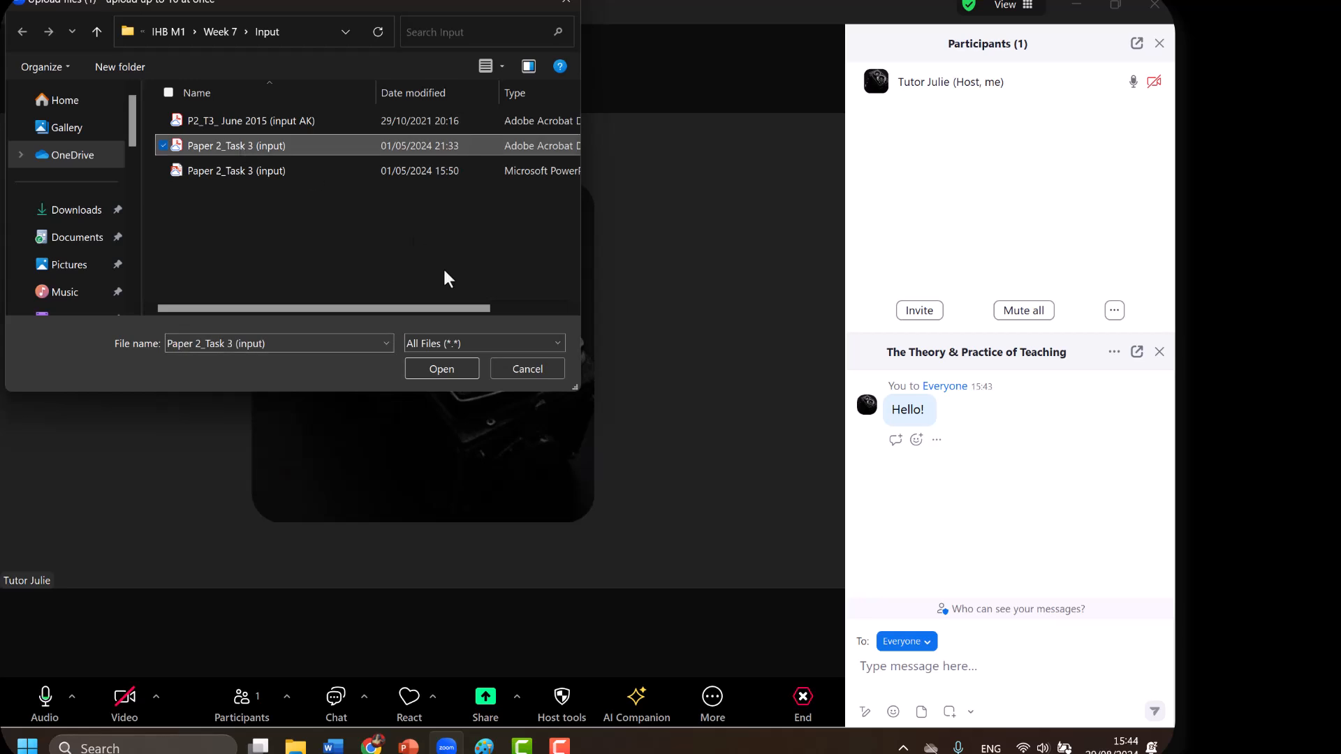
{"action": "left_click", "coordinate": [429, 367]}
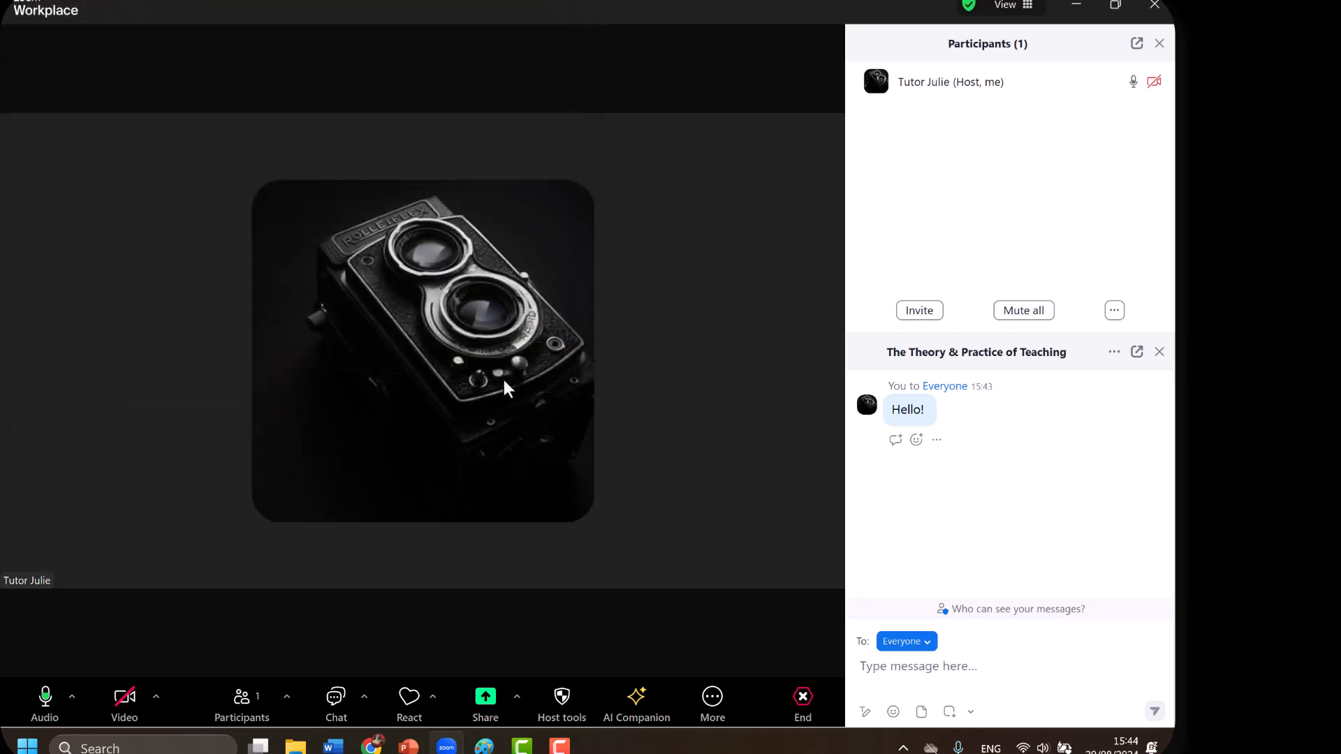
{"action": "left_click", "coordinate": [1156, 713]}
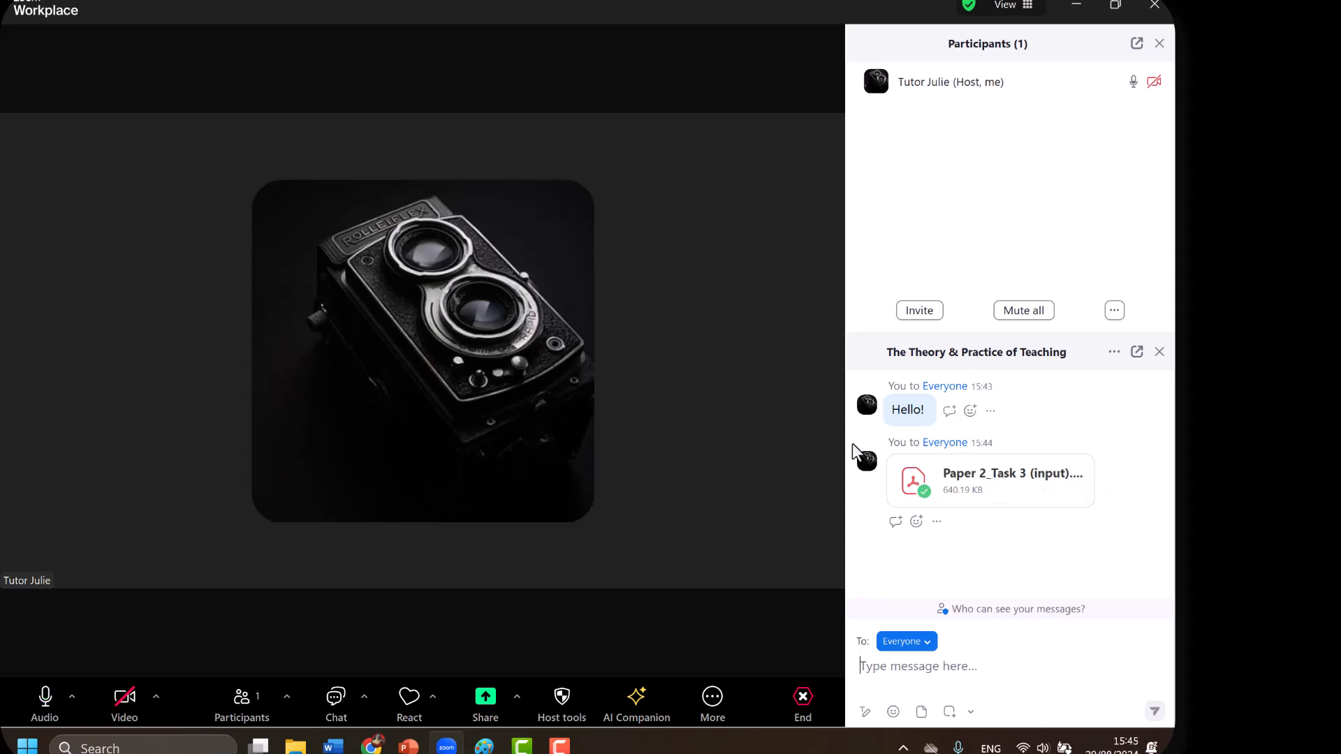
Open the shared "Paper 2_Task 3 (input)" PDF from the chat in Adobe Acrobat and minimize its window
{"action": "left_click", "coordinate": [1006, 482]}
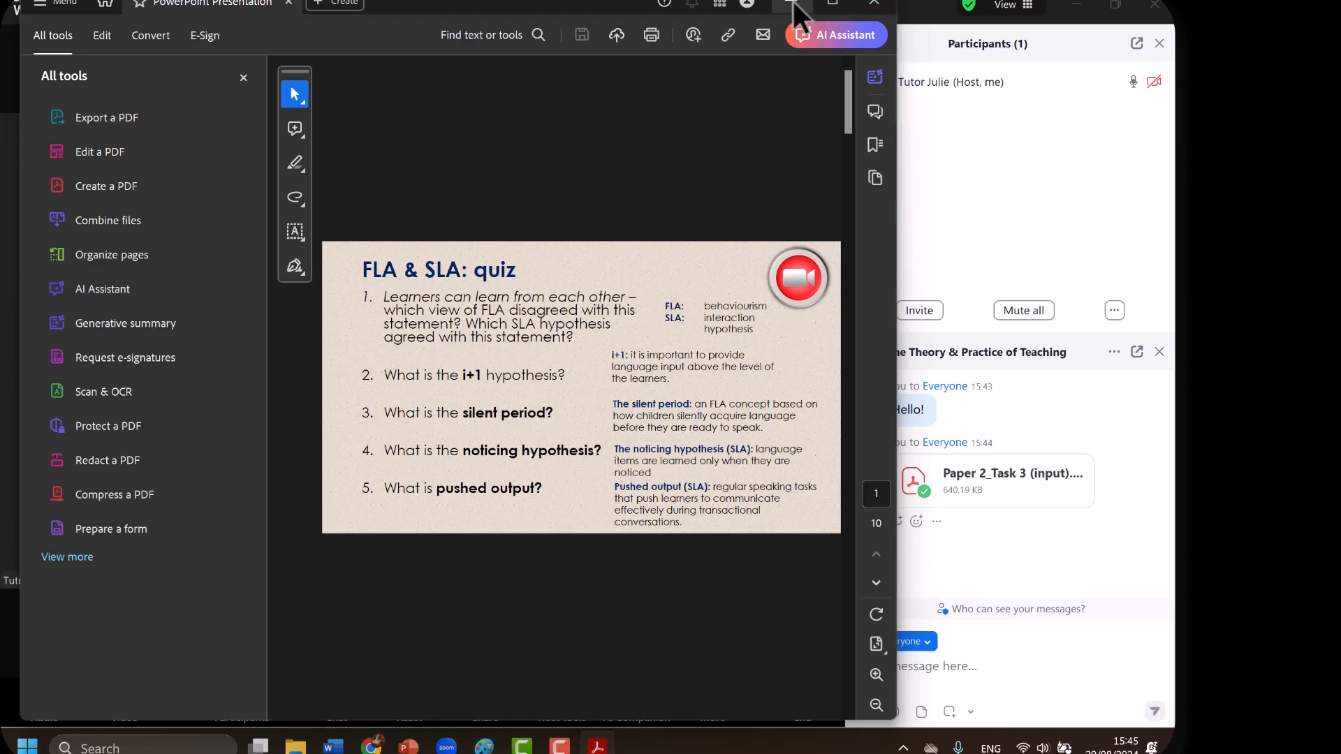
{"action": "left_click", "coordinate": [833, 3]}
{"action": "left_click", "coordinate": [796, 14]}
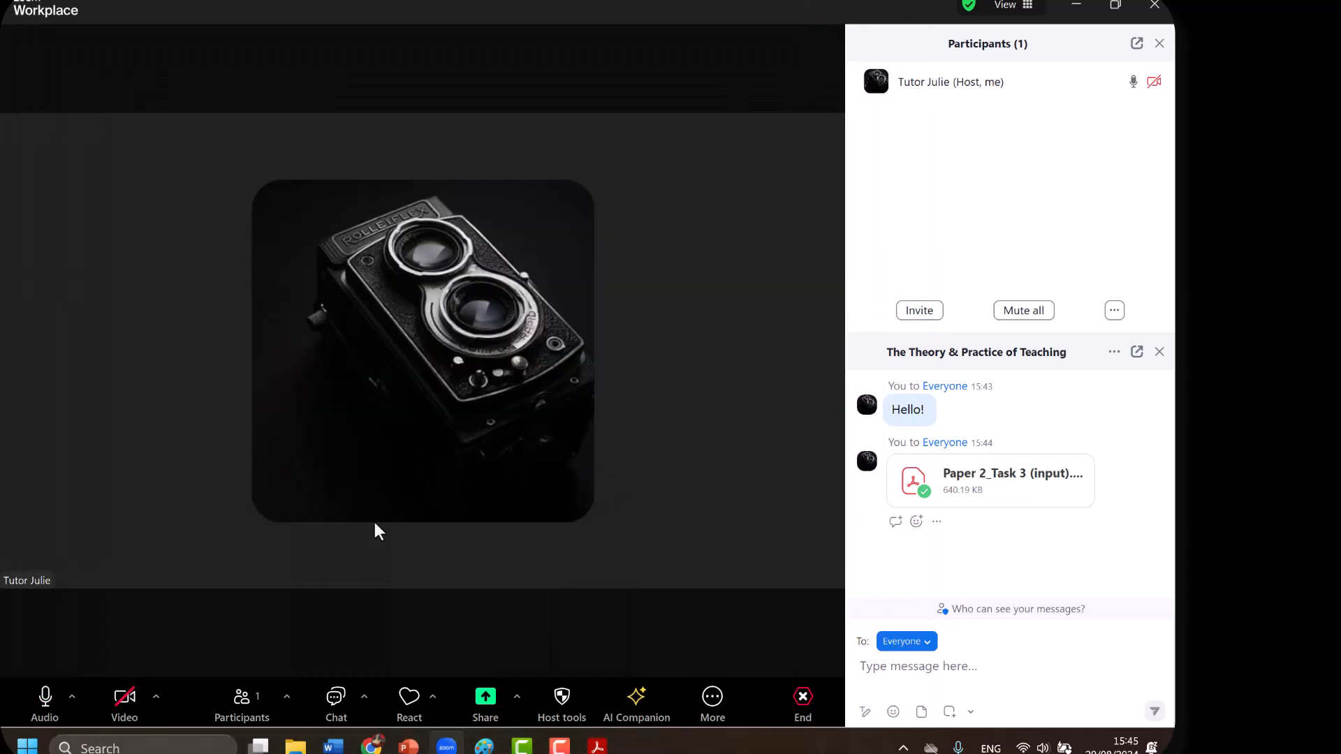
View the chat's screenshot options and return to the message box without changing them
{"action": "left_click", "coordinate": [971, 712]}
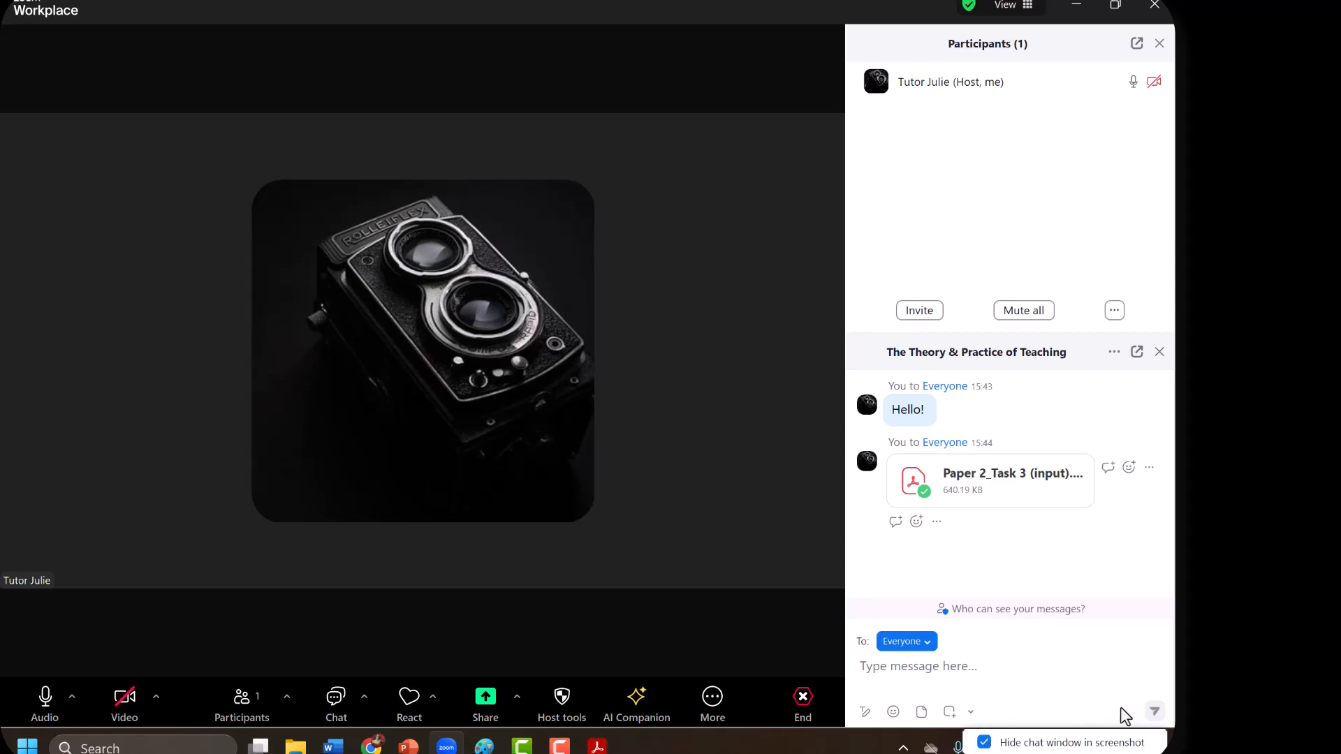
{"action": "left_click", "coordinate": [1094, 672]}
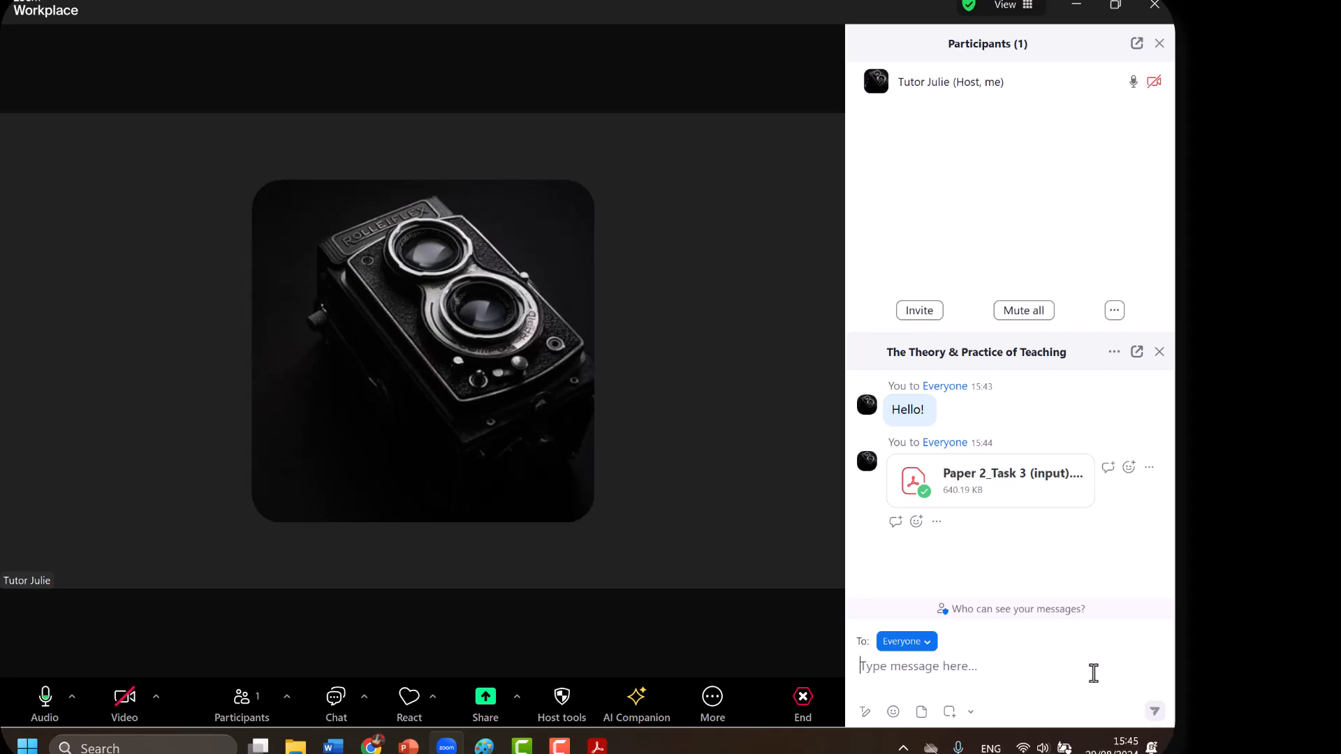
Raise a hand in the meeting and lower it, and repeat this once more
{"action": "left_click", "coordinate": [430, 699]}
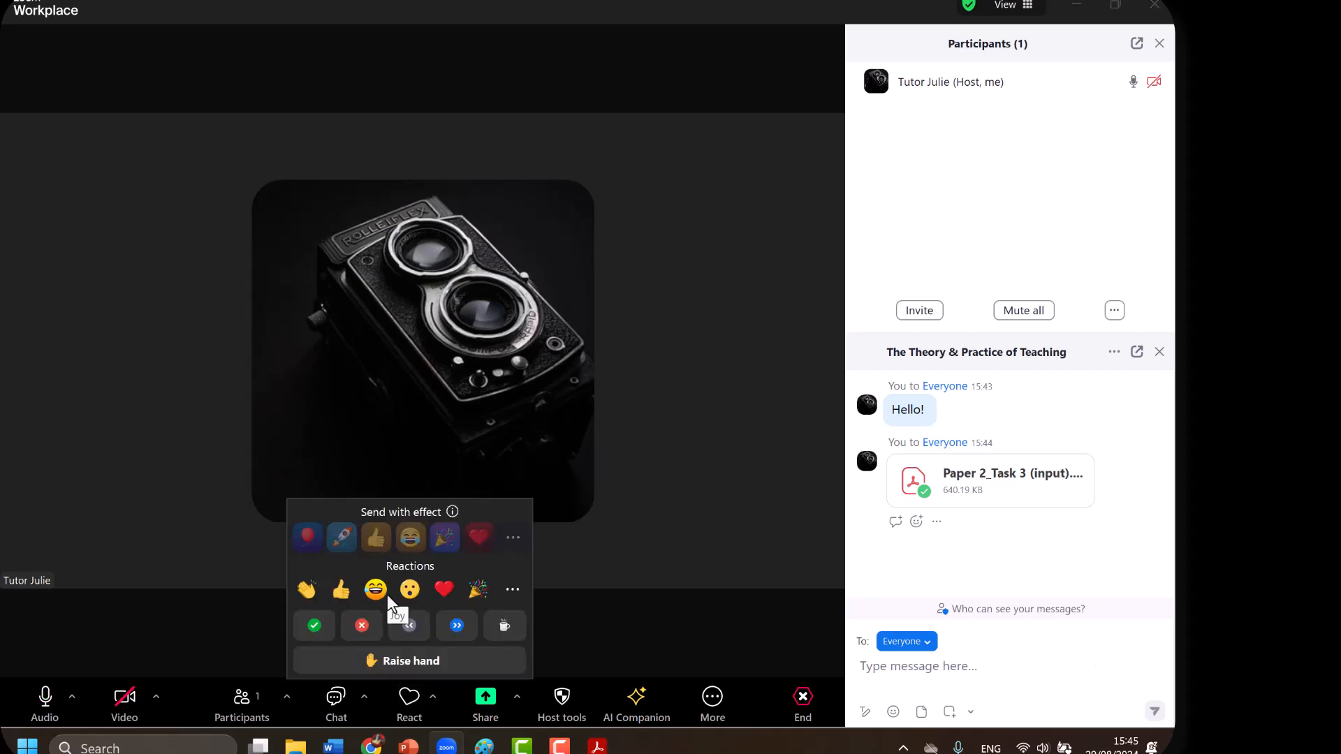
{"action": "left_click", "coordinate": [398, 660]}
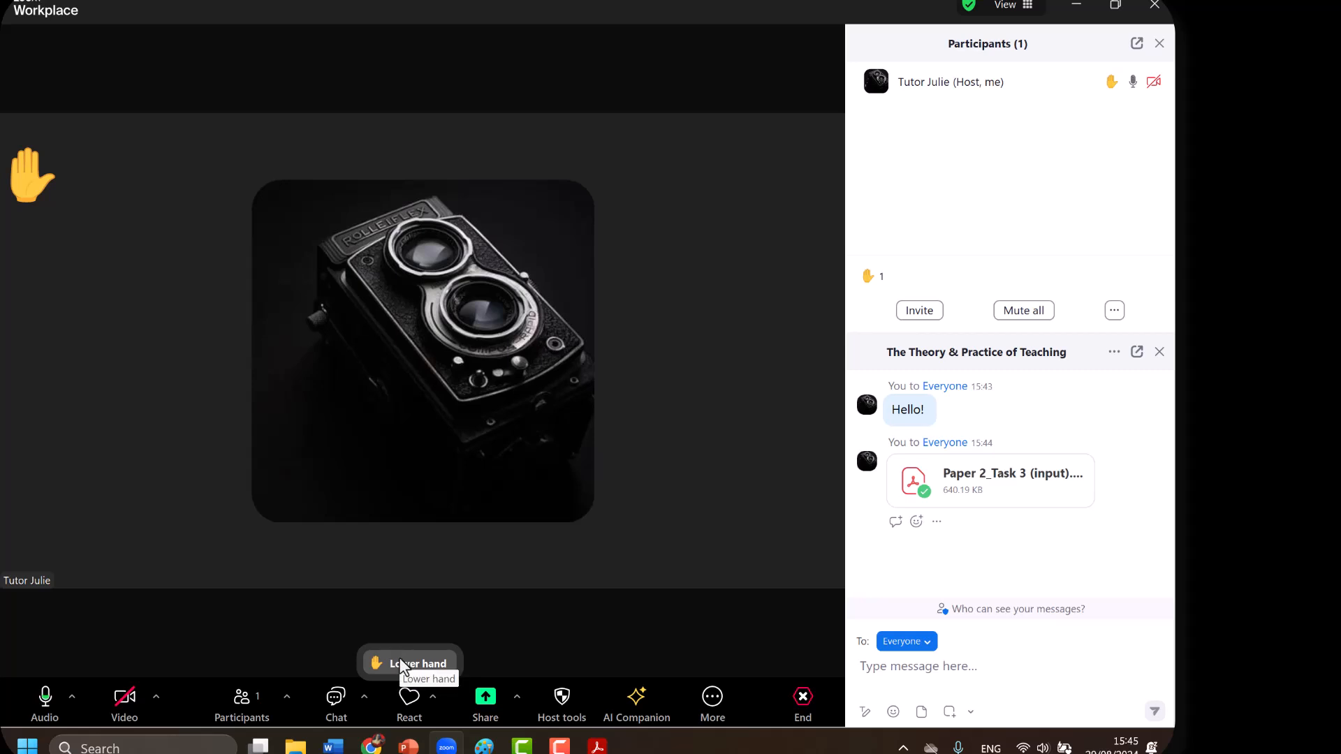
{"action": "left_click", "coordinate": [399, 662]}
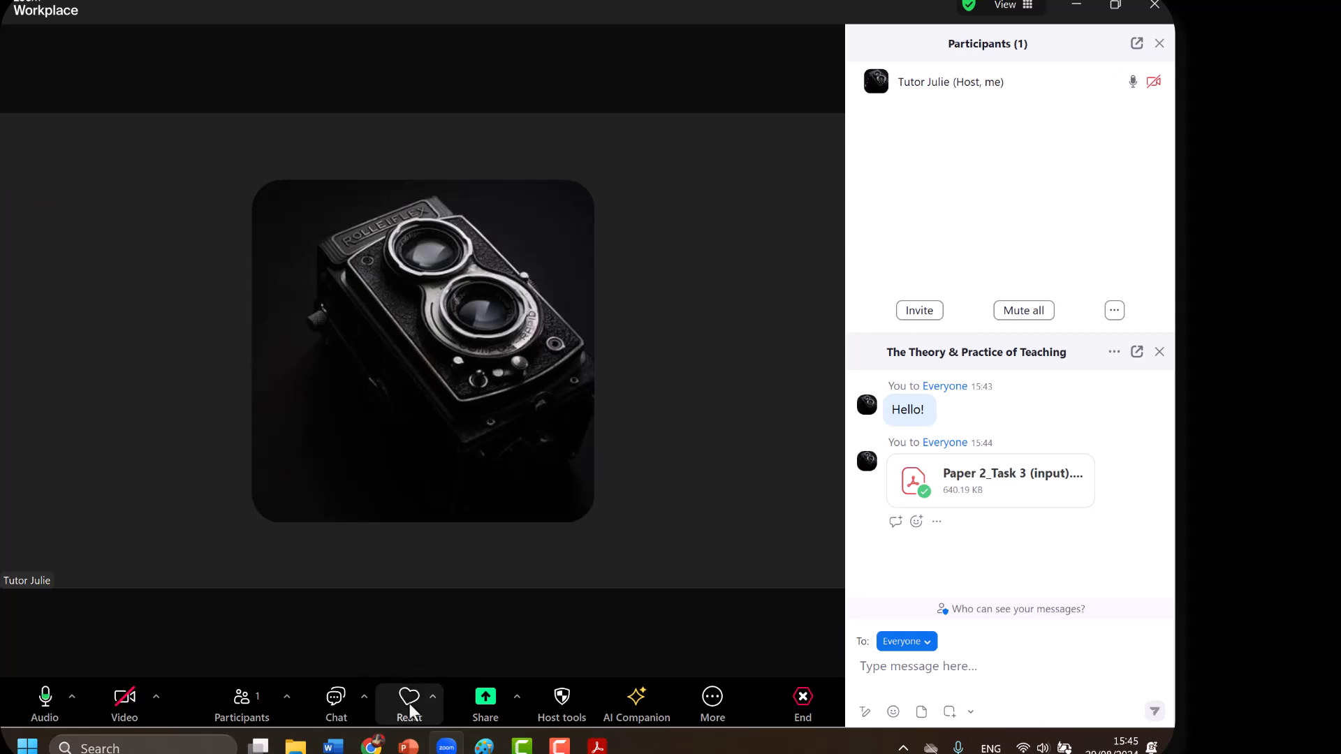
{"action": "left_click", "coordinate": [410, 697]}
{"action": "left_click", "coordinate": [409, 659]}
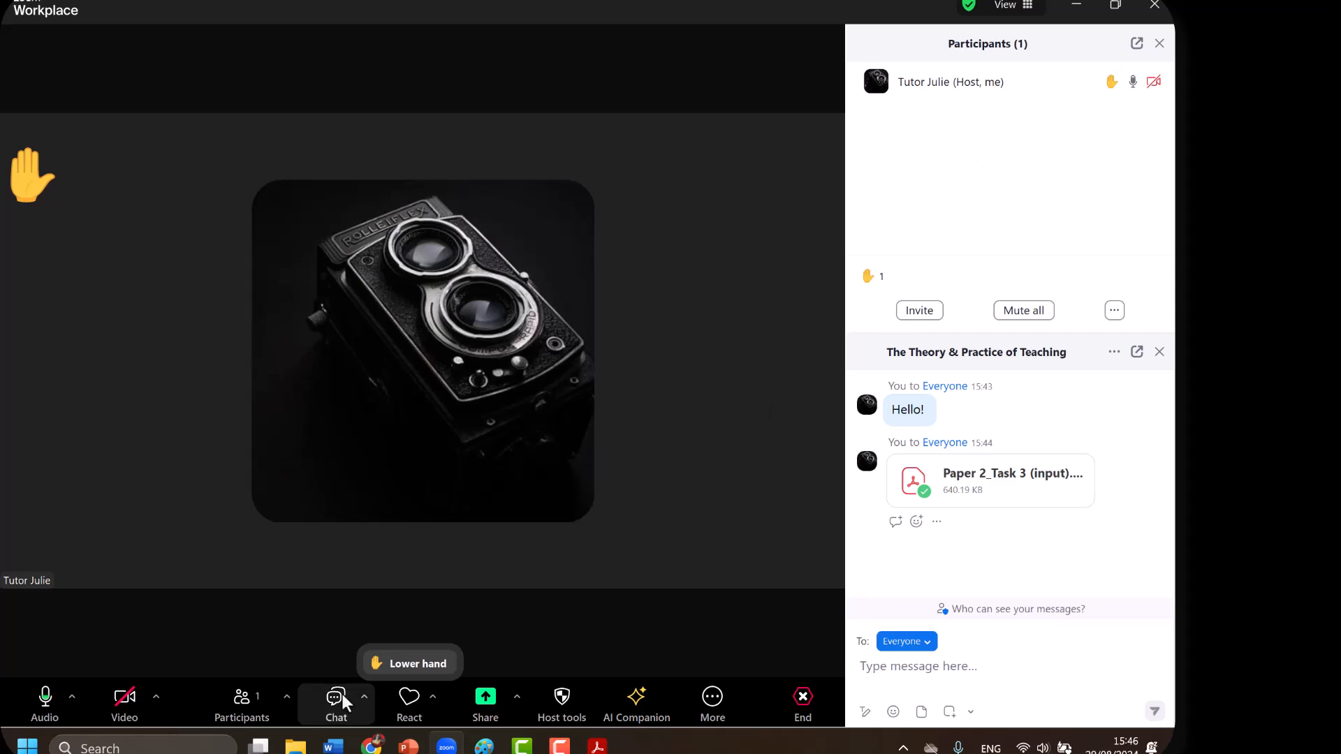
{"action": "left_click", "coordinate": [409, 665]}
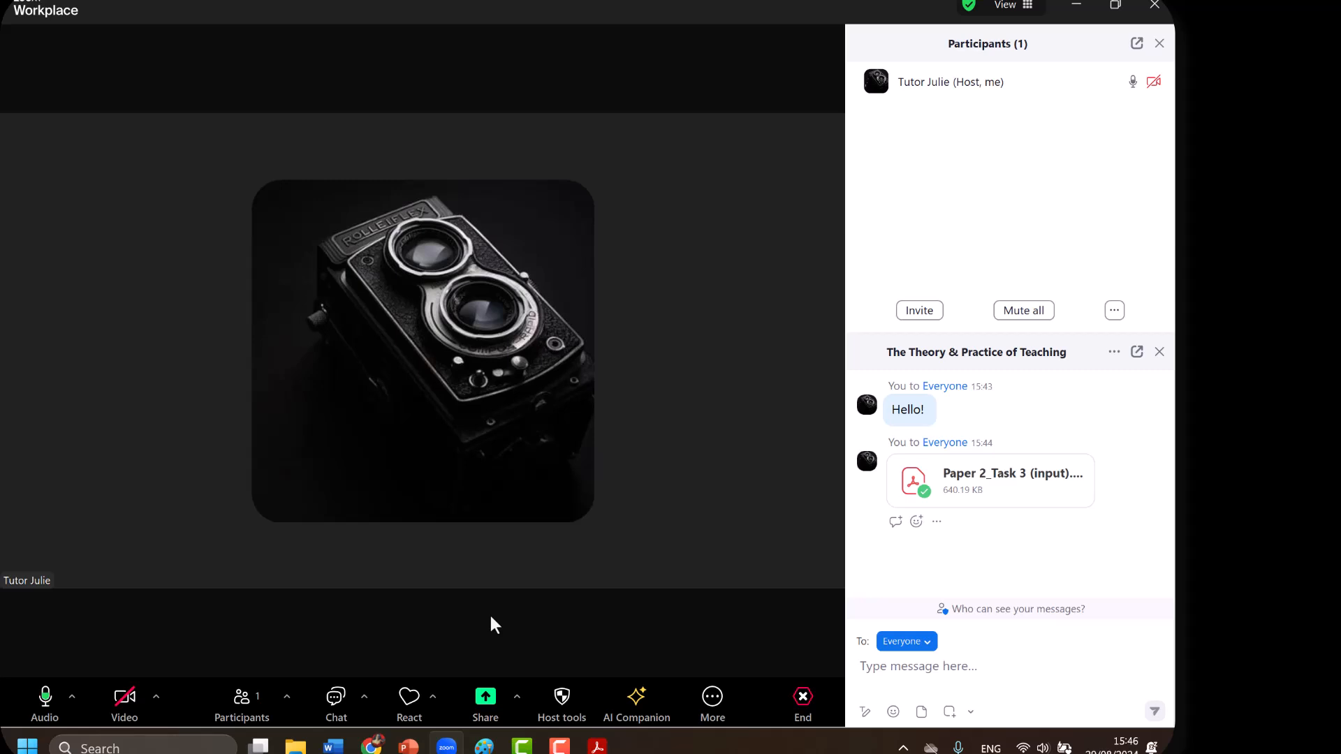
Share the "PowerPoint Presentation" Adobe Acrobat window with the meeting and maximize it
{"action": "left_click", "coordinate": [483, 702]}
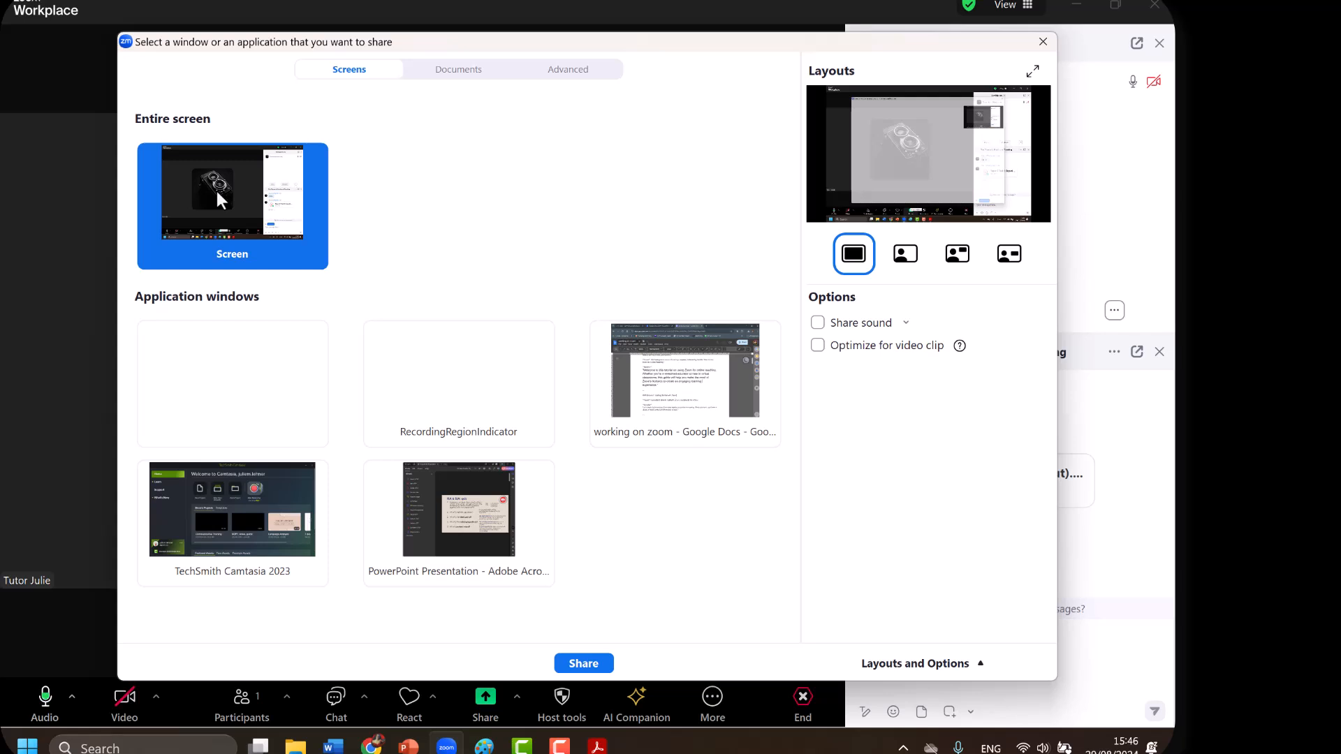
{"action": "left_click", "coordinate": [437, 493]}
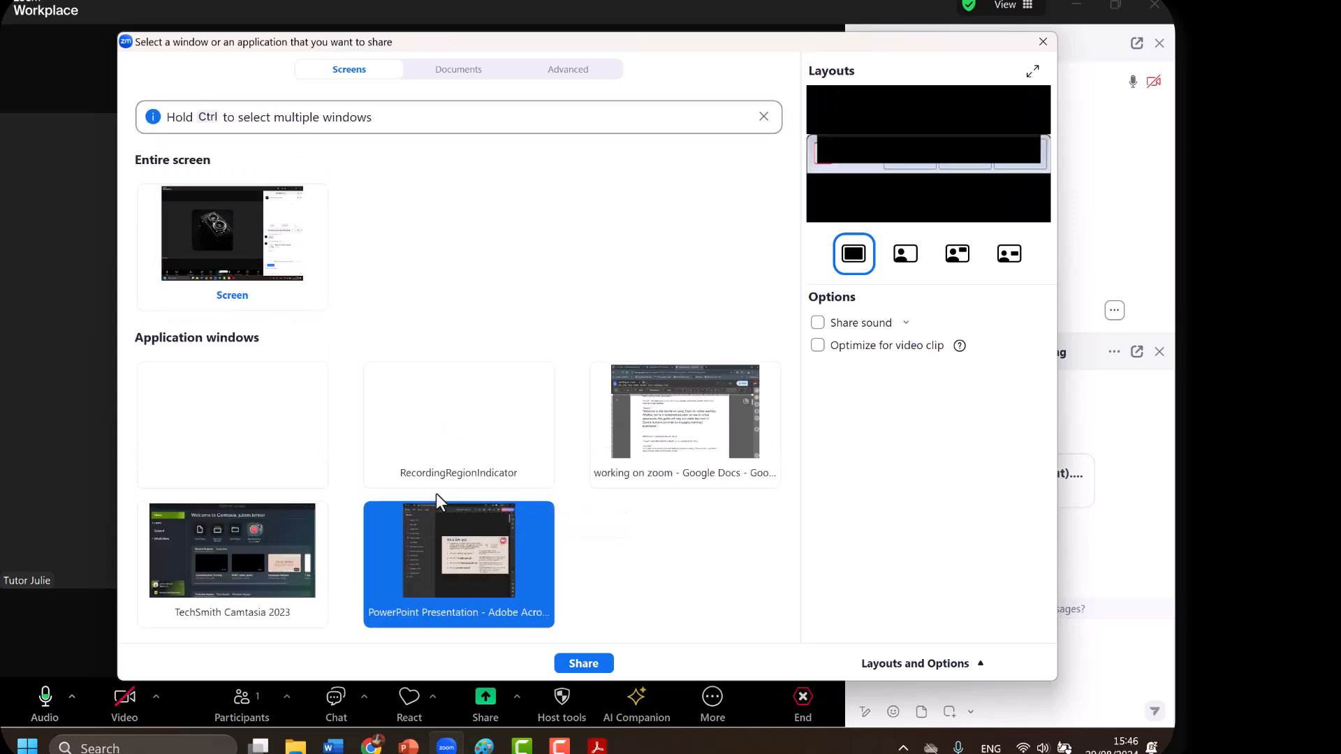
{"action": "left_click", "coordinate": [584, 663]}
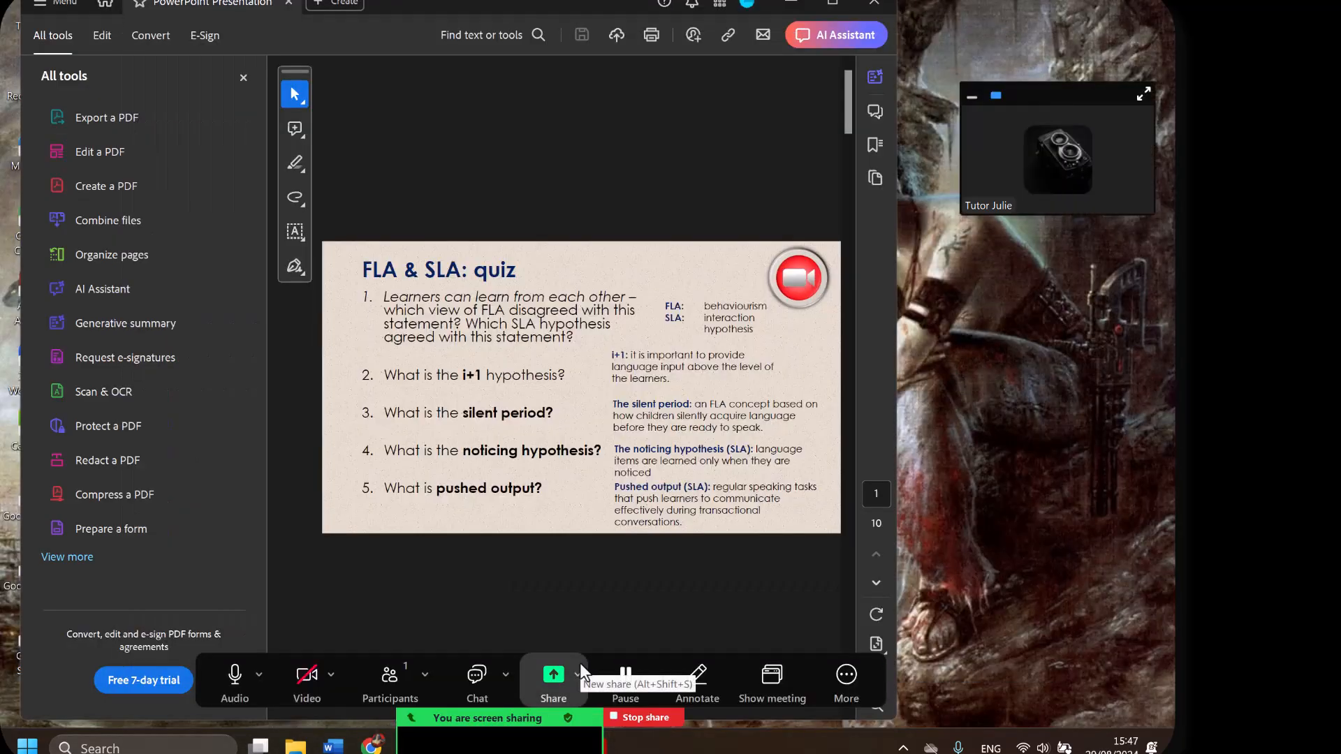
{"action": "left_click", "coordinate": [838, 2]}
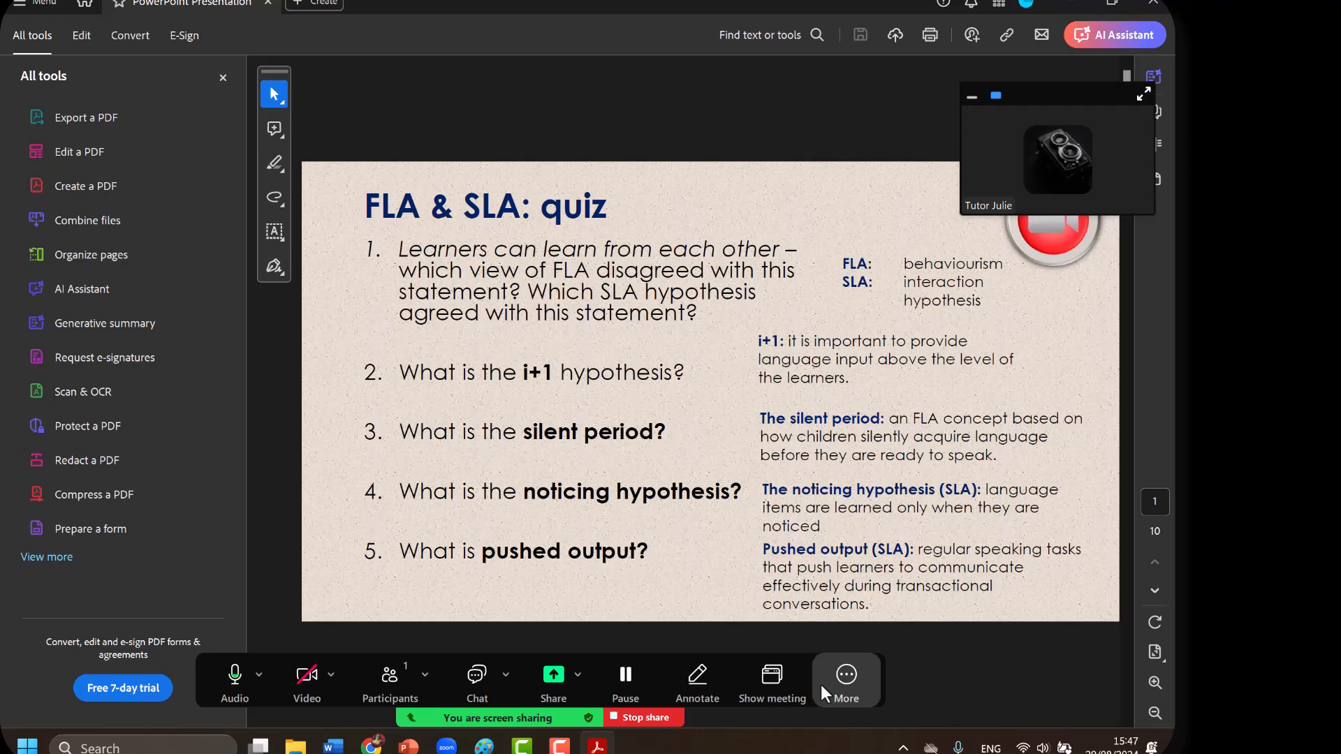
Switch the share from the presentation window to a Whiteboard (Classic)
{"action": "left_click", "coordinate": [550, 689]}
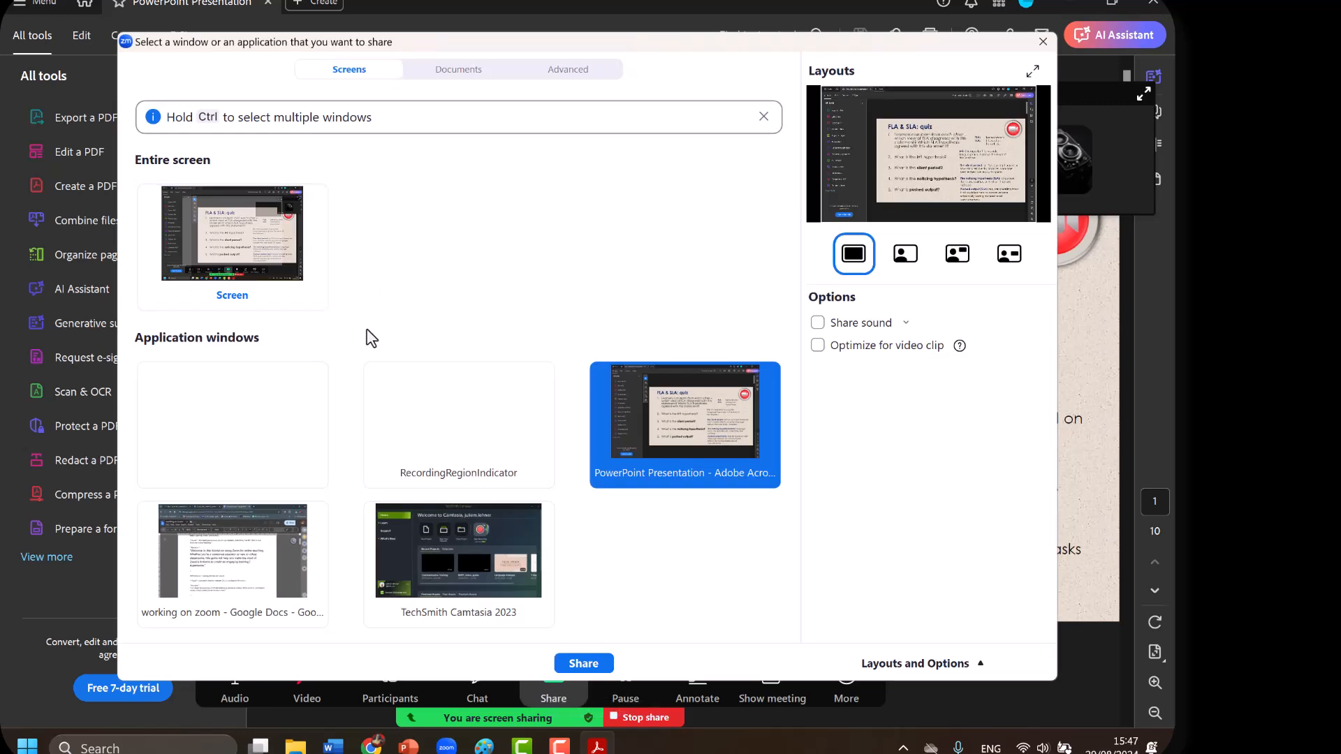
{"action": "left_click", "coordinate": [450, 72]}
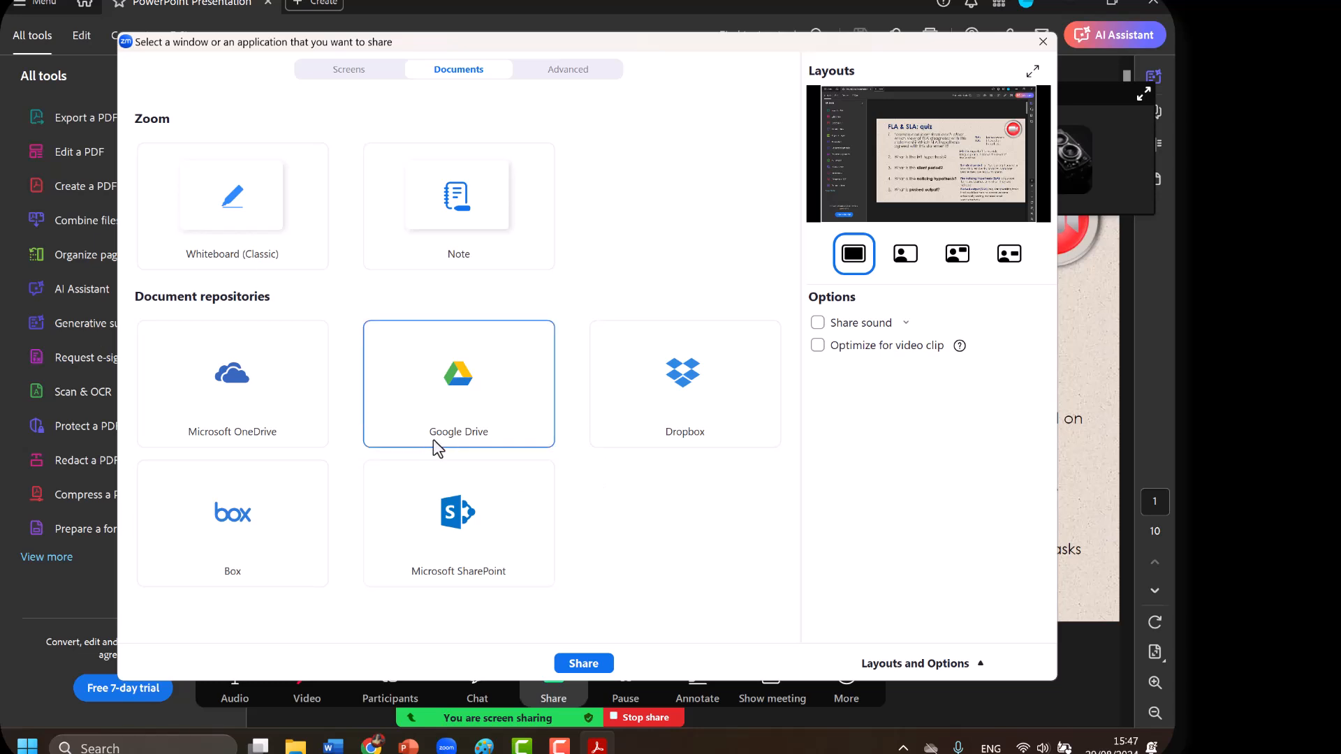
{"action": "left_click", "coordinate": [240, 223]}
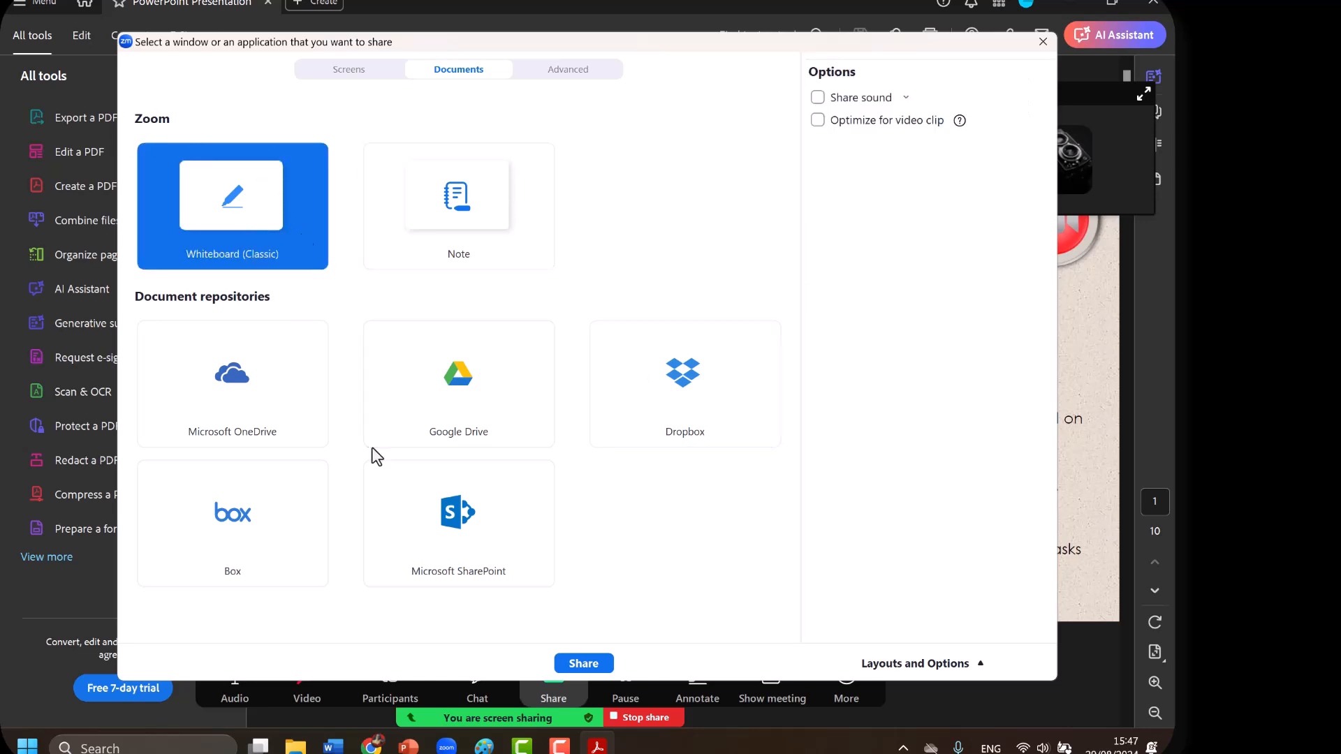
{"action": "left_click", "coordinate": [587, 663]}
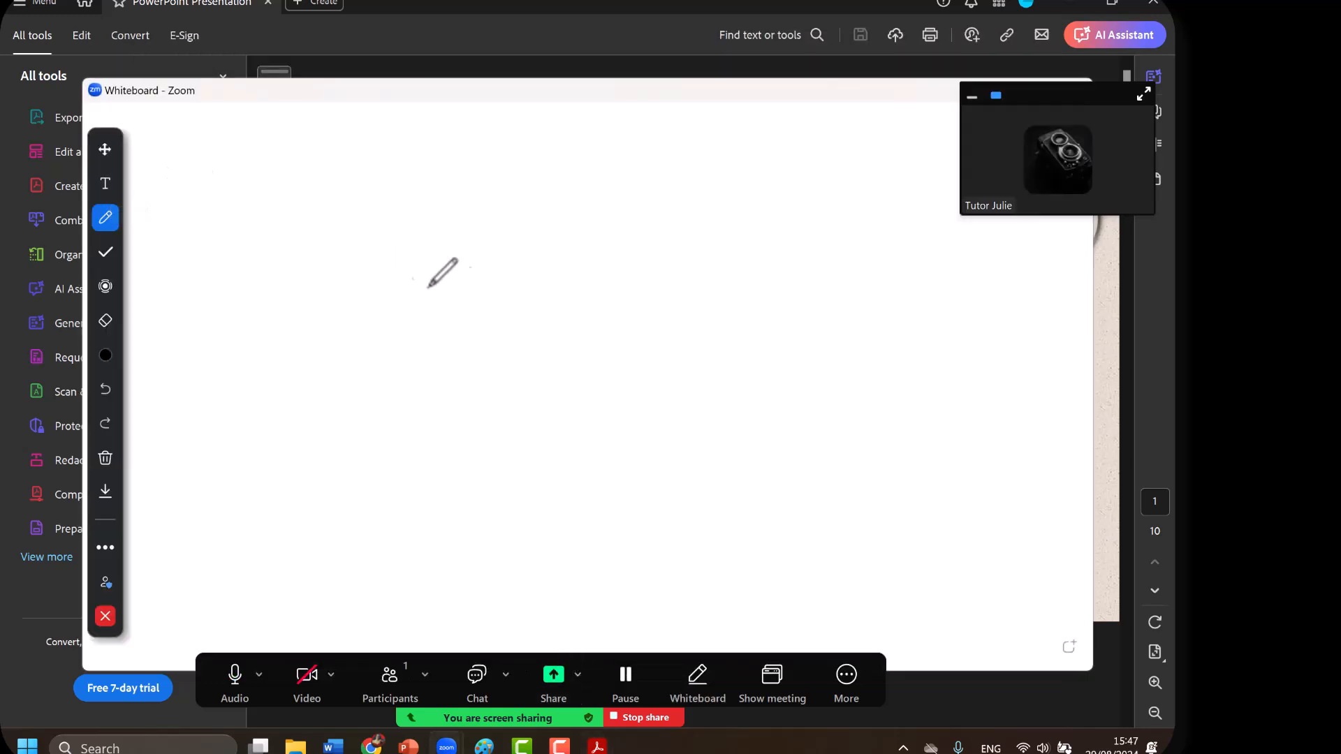
Add the text "Hello!" near the upper-left corner of the shared whiteboard and try its page control
{"action": "left_click", "coordinate": [103, 184]}
{"action": "left_click", "coordinate": [178, 174]}
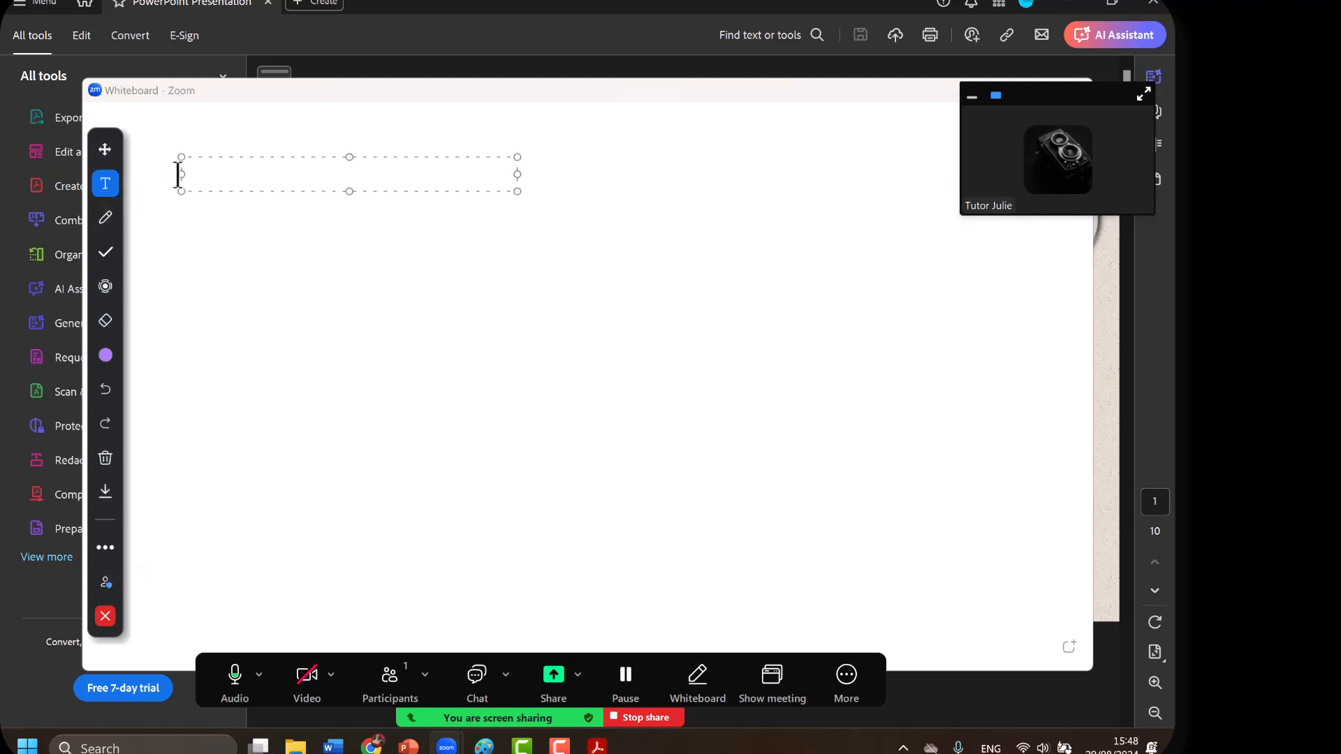
{"action": "type", "text": "Hello!"}
{"action": "left_click", "coordinate": [241, 222]}
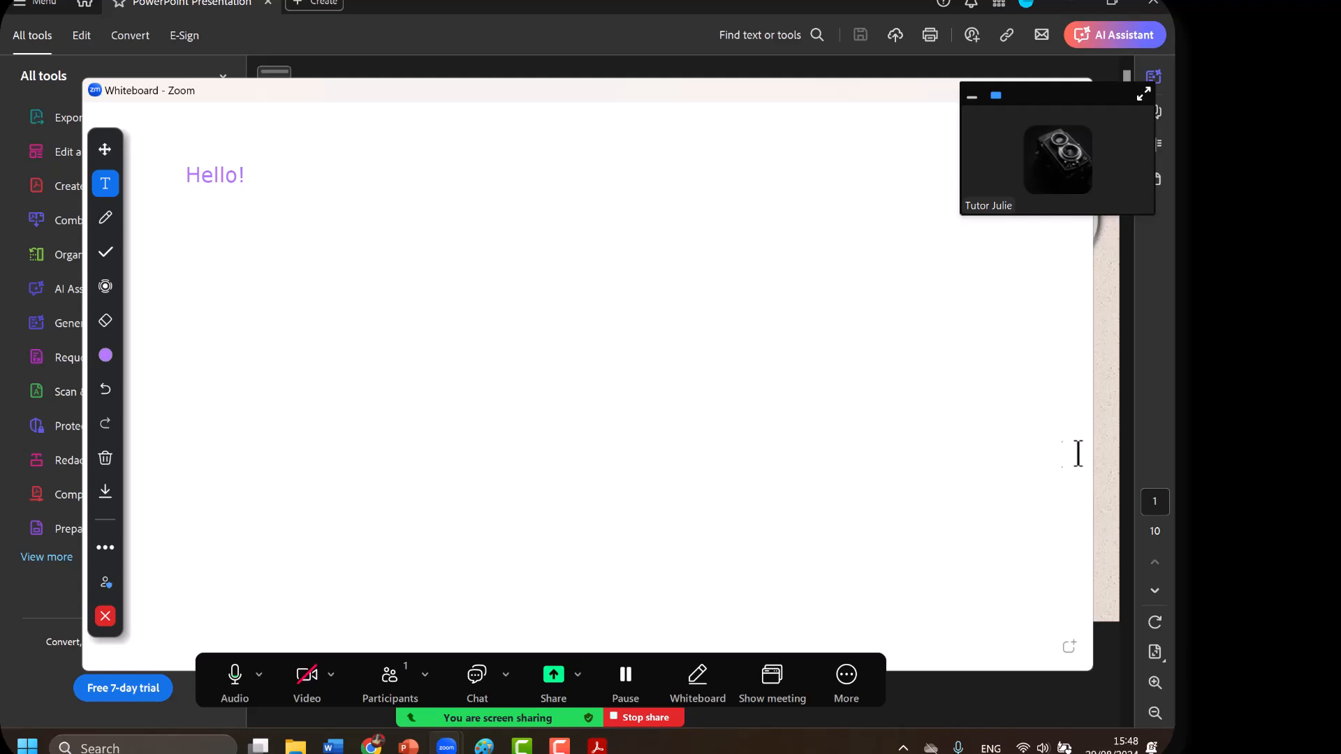
{"action": "left_click", "coordinate": [1070, 648]}
{"action": "left_click", "coordinate": [993, 648]}
Turn on sound sharing and video clip optimization in the share options, and switch both off again
{"action": "left_click", "coordinate": [554, 681]}
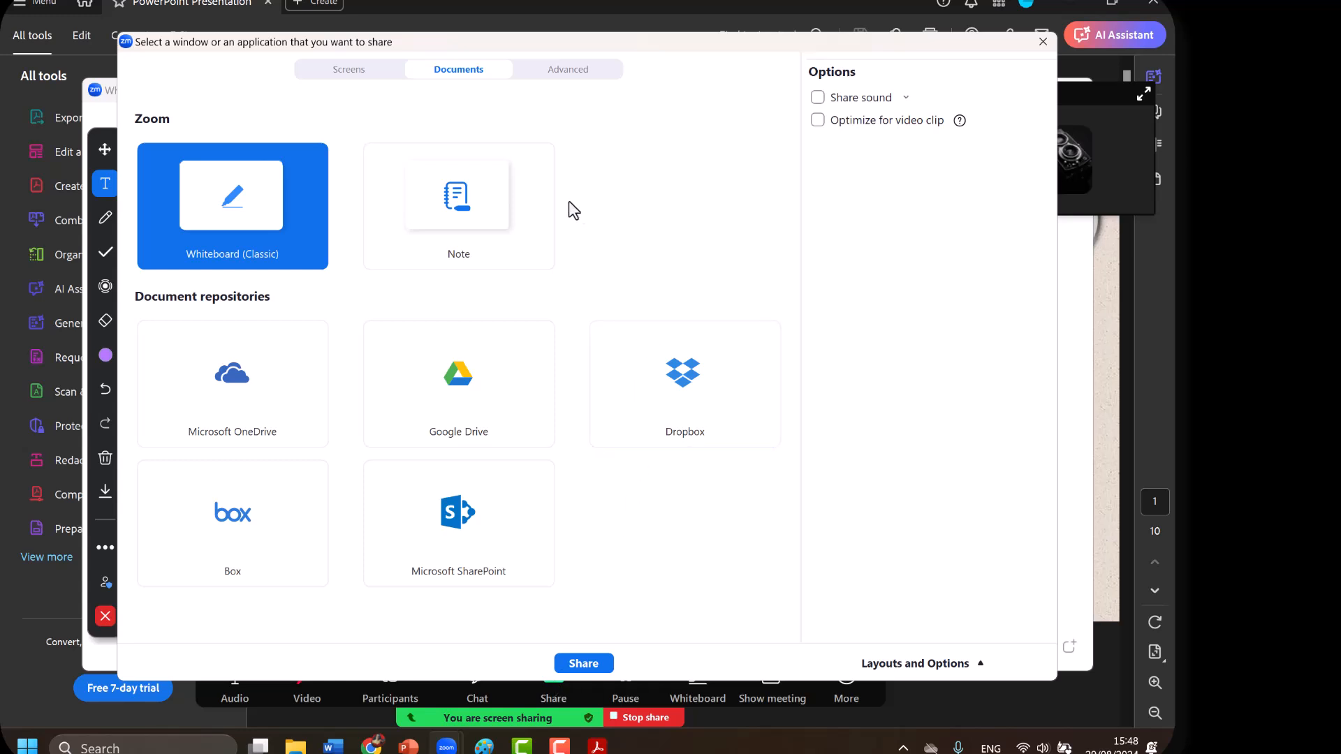
{"action": "left_click", "coordinate": [818, 100]}
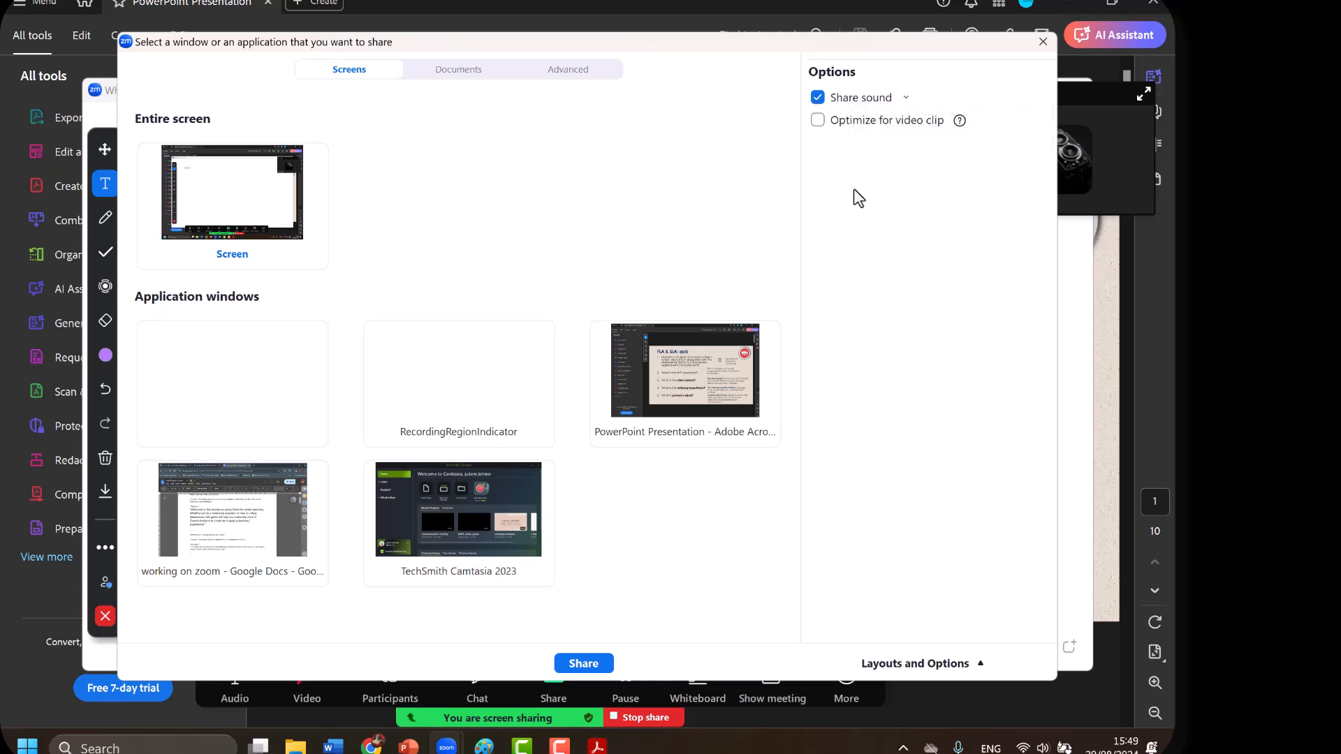
{"action": "left_click", "coordinate": [818, 121]}
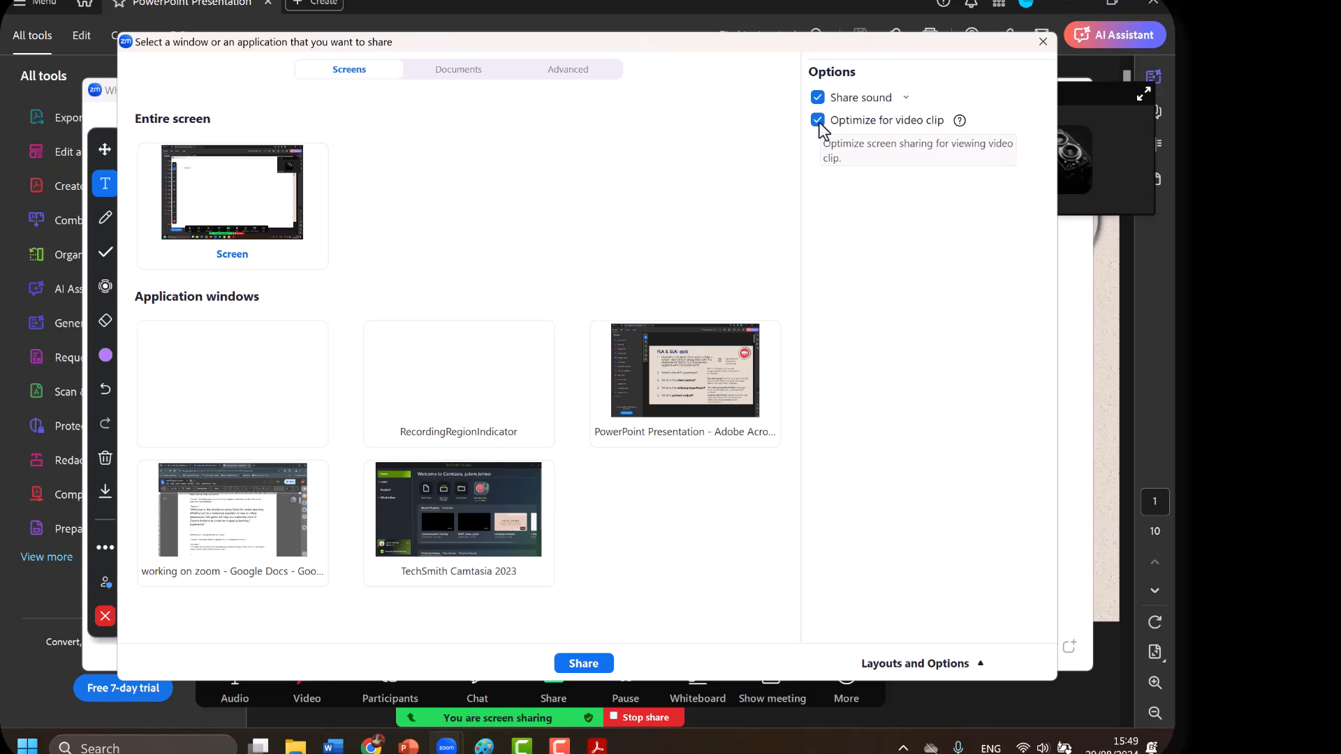
{"action": "left_click", "coordinate": [817, 120]}
{"action": "left_click", "coordinate": [817, 97]}
Share only the computer audio with the meeting using the advanced share choices
{"action": "left_click", "coordinate": [599, 74]}
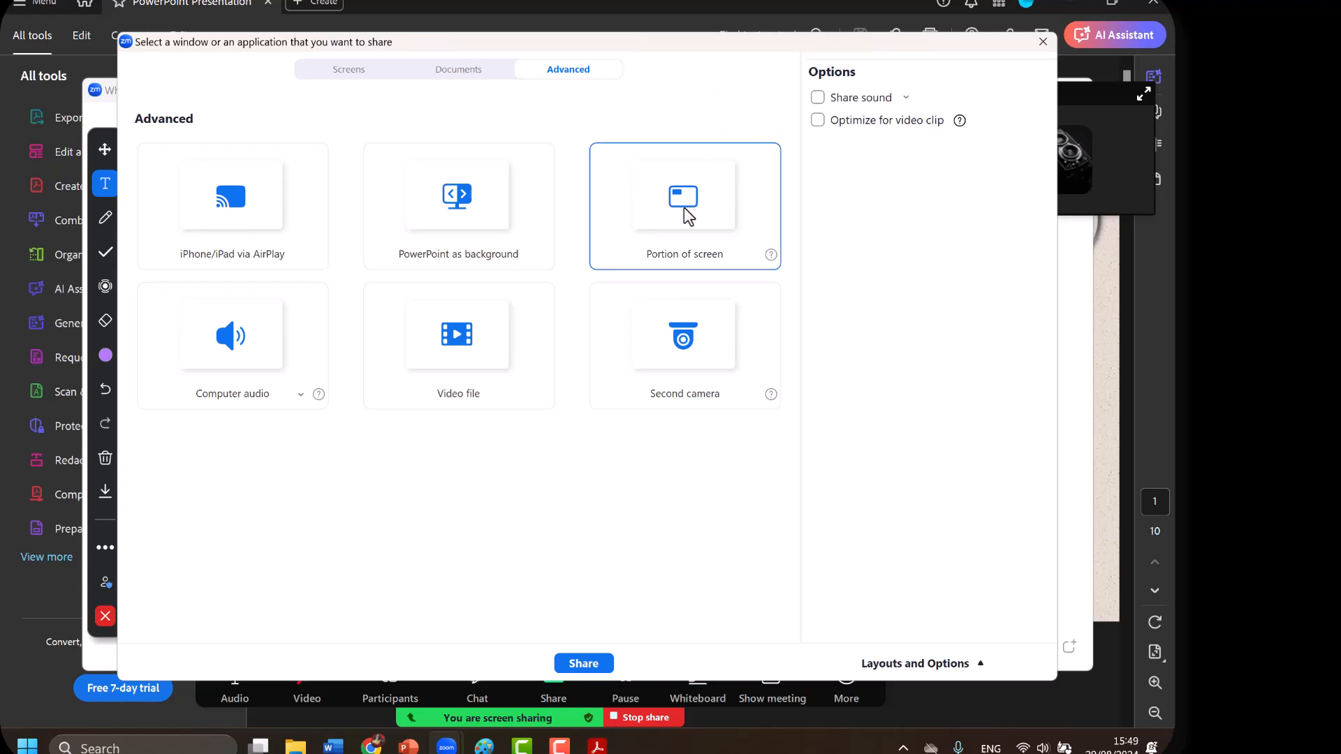
{"action": "left_click", "coordinate": [242, 371]}
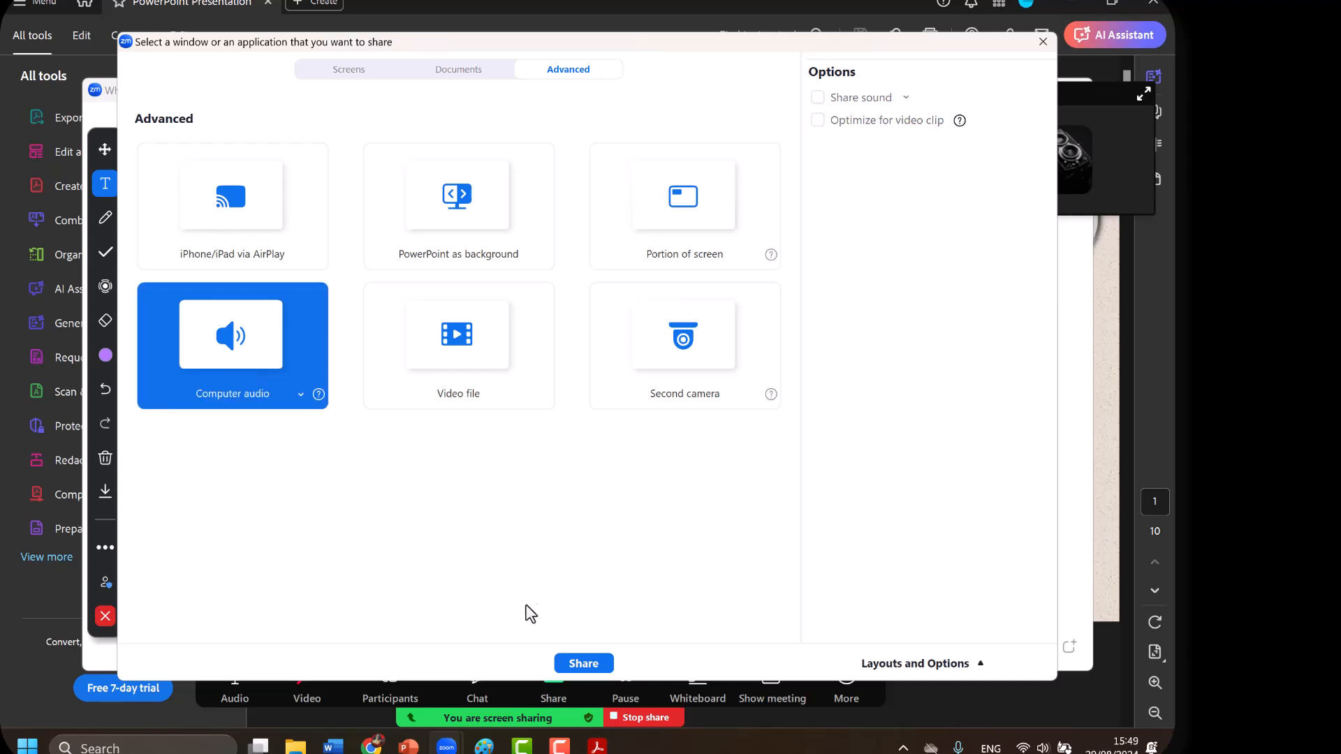
{"action": "left_click", "coordinate": [584, 664]}
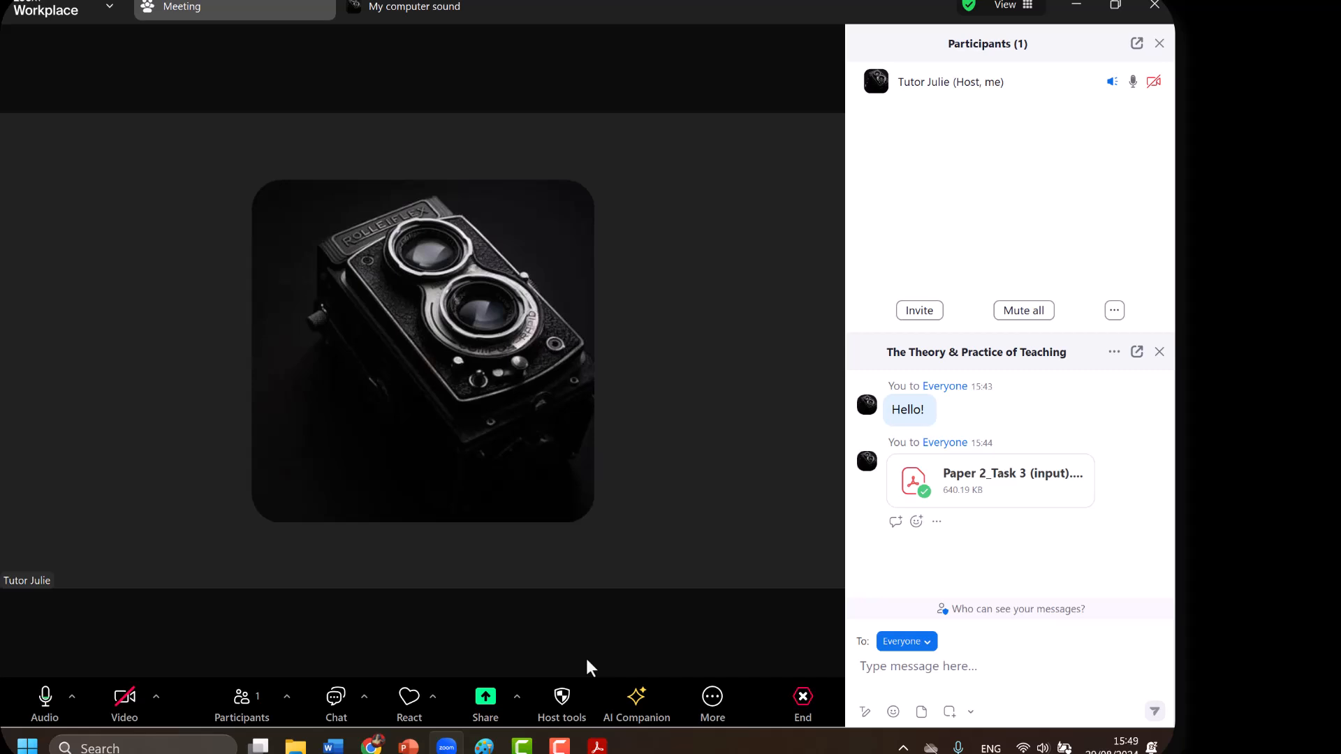
Share a portion of the screen and position its frame around questions 2 to 5 of the FLA & SLA quiz slide
{"action": "left_click", "coordinate": [482, 704]}
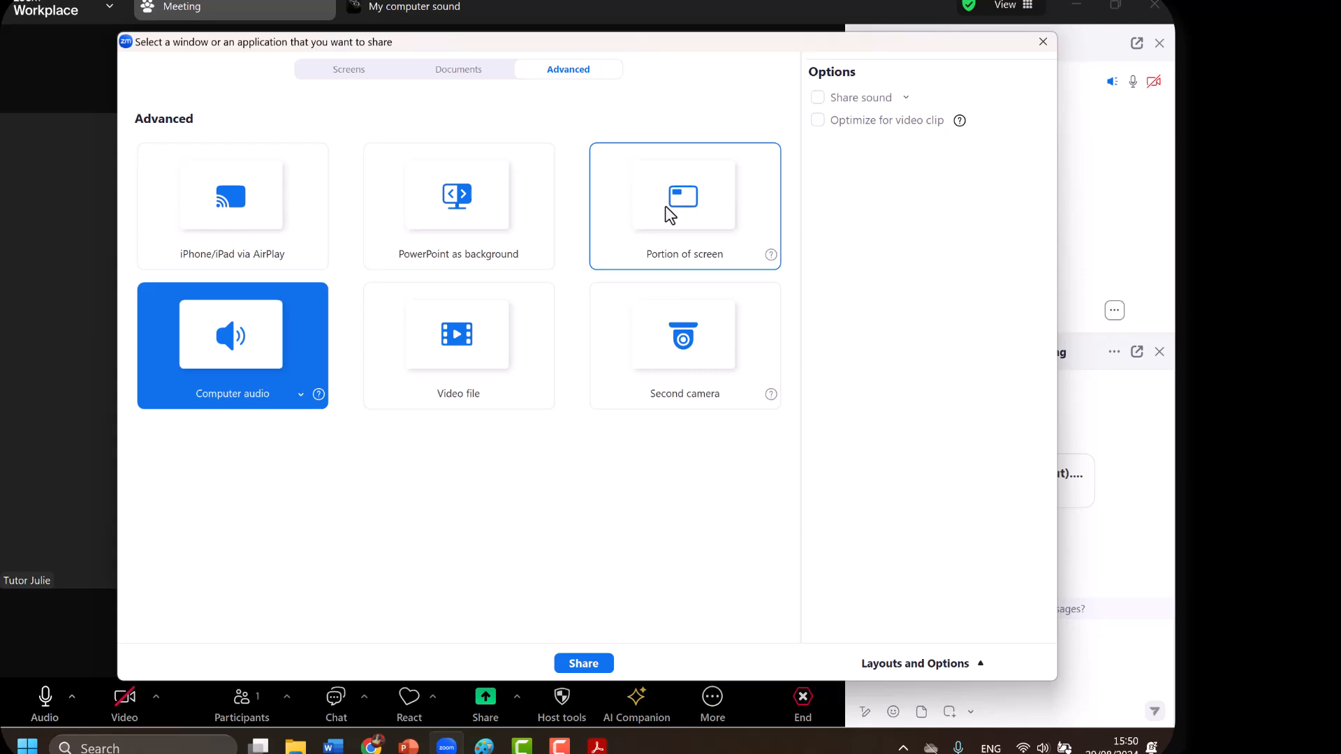
{"action": "left_click", "coordinate": [664, 205]}
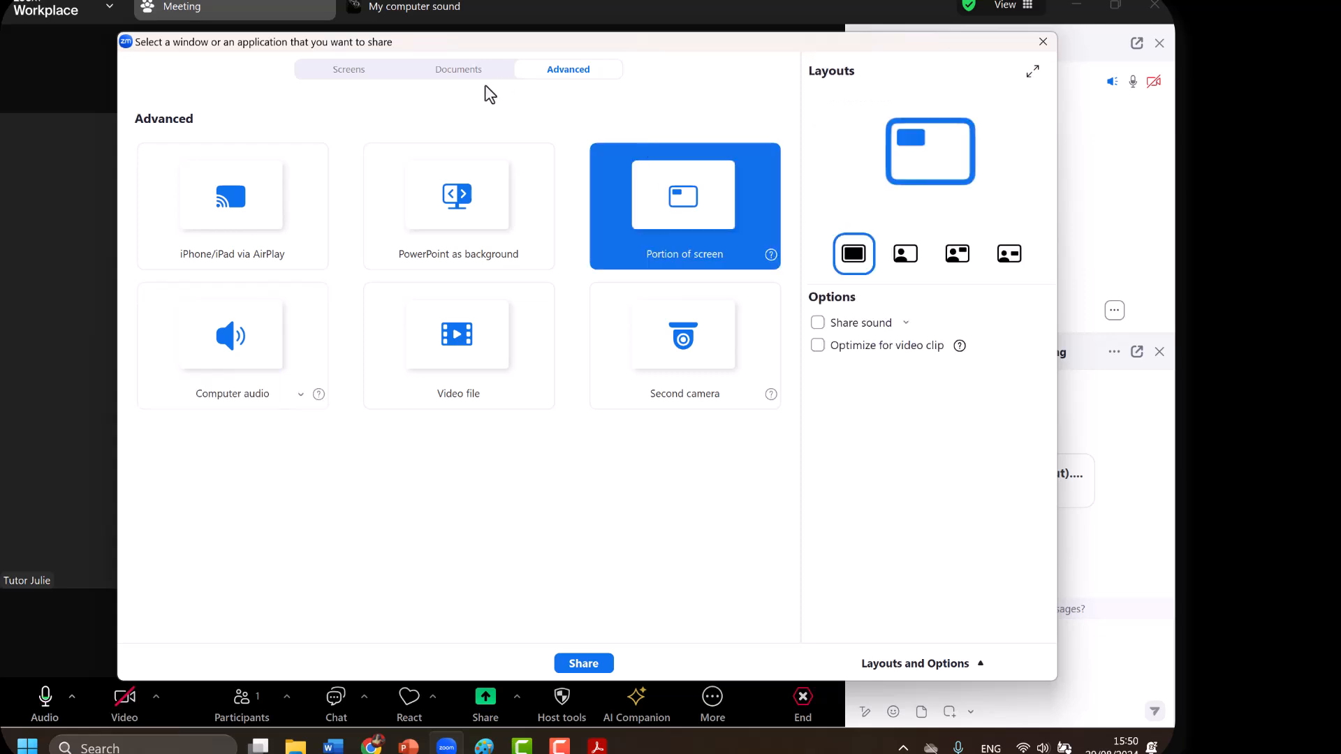
{"action": "left_click", "coordinate": [598, 664]}
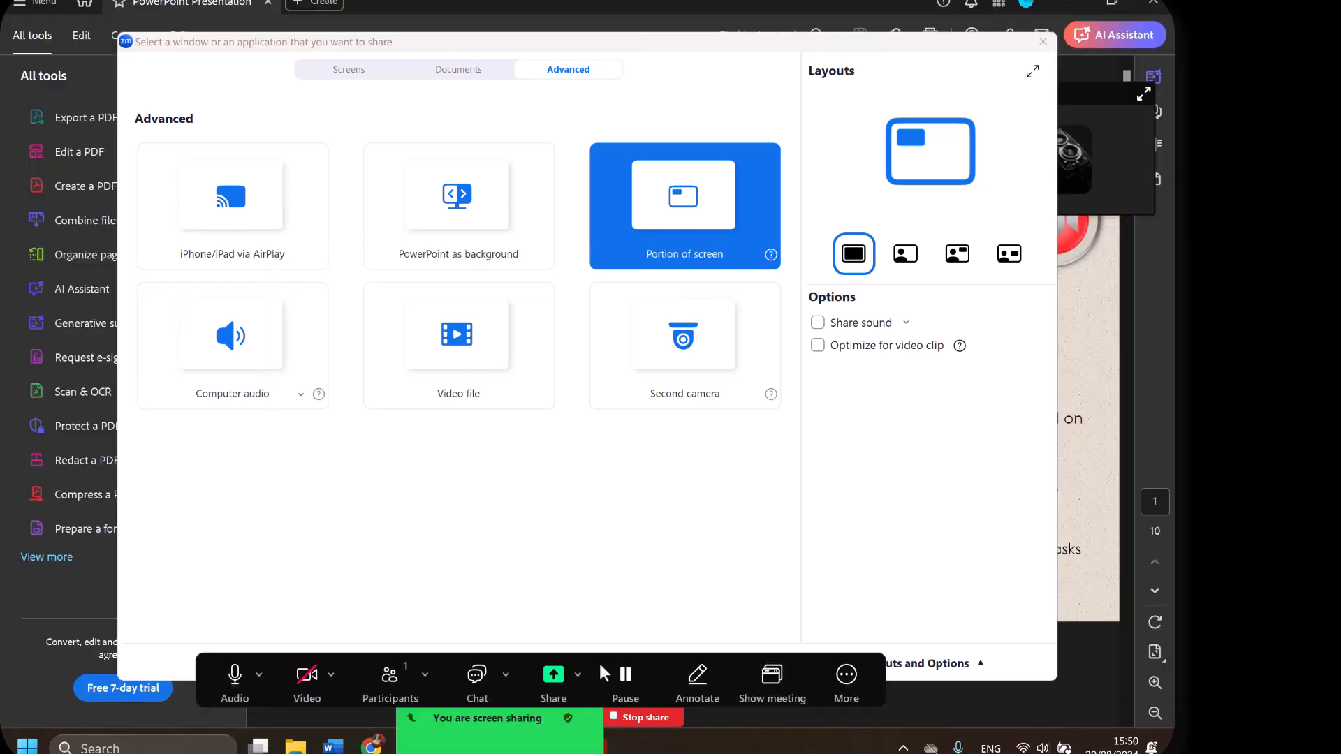
{"action": "left_click_drag", "start_coordinate": [437, 258], "coordinate": [472, 165]}
{"action": "left_click_drag", "start_coordinate": [751, 557], "coordinate": [752, 614]}
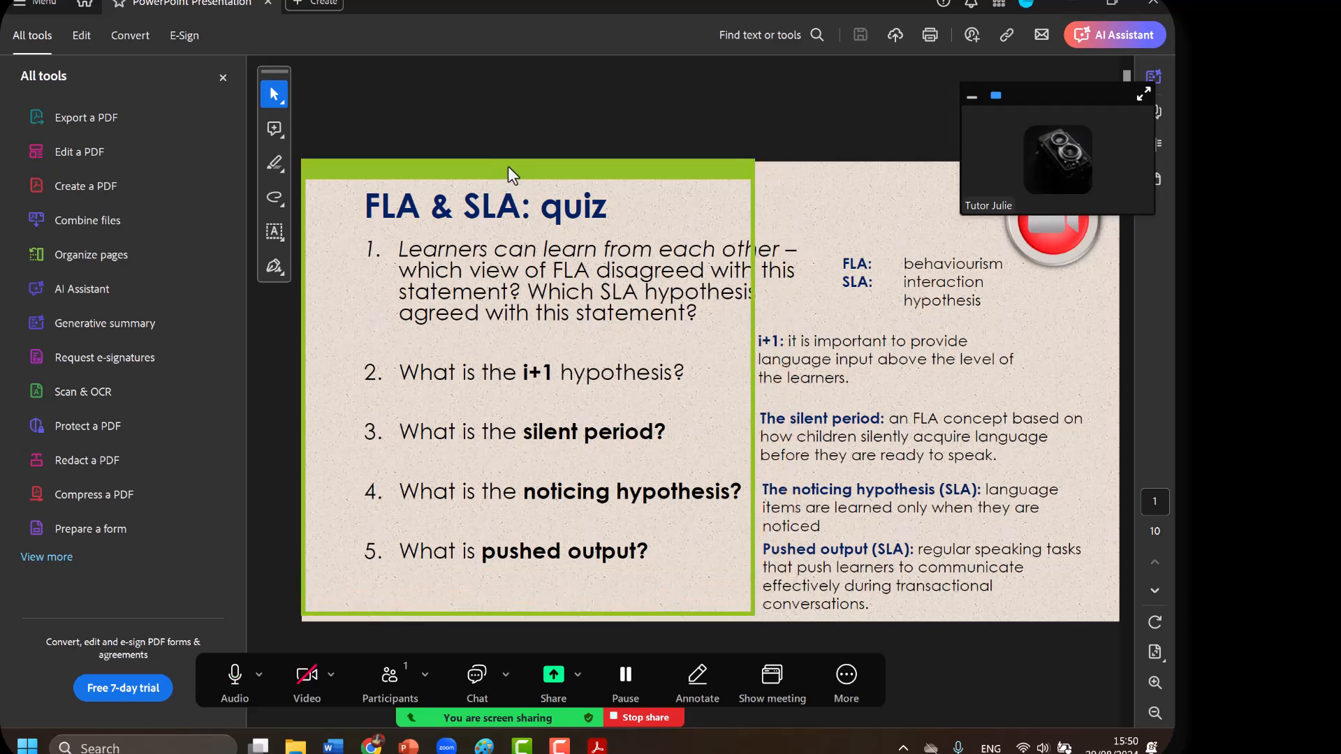
{"action": "left_click_drag", "start_coordinate": [508, 171], "coordinate": [512, 321]}
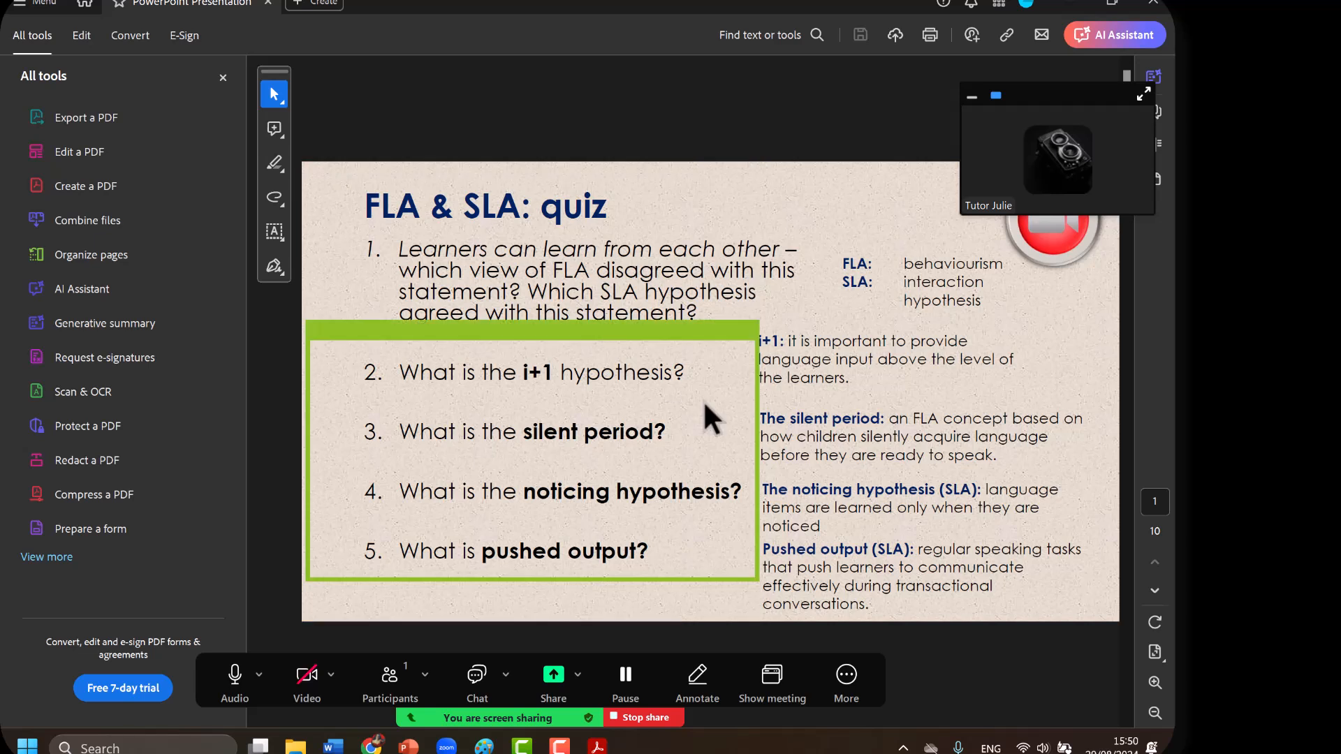
Move the floating meeting controls above the slide to reveal the shared-area preview, and stop the share
{"action": "left_click", "coordinate": [501, 731]}
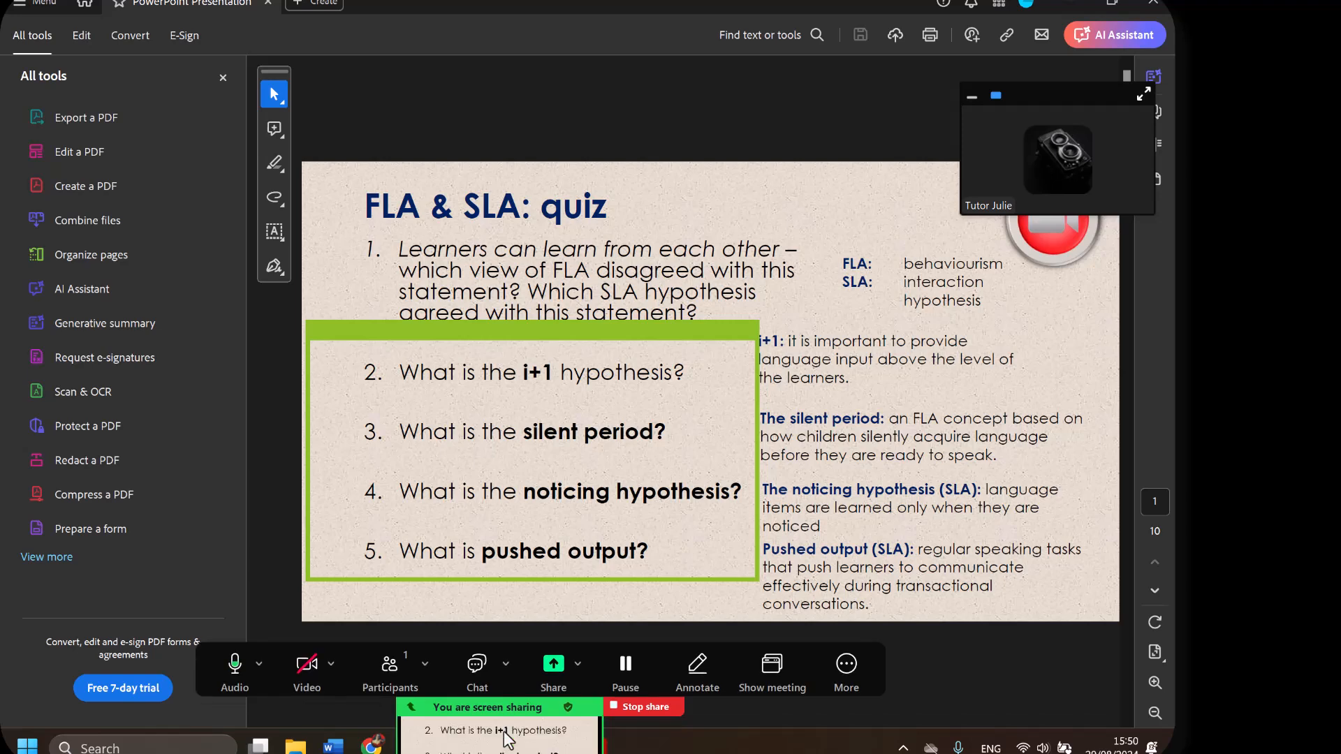
{"action": "left_click_drag", "start_coordinate": [516, 629], "coordinate": [567, 163]}
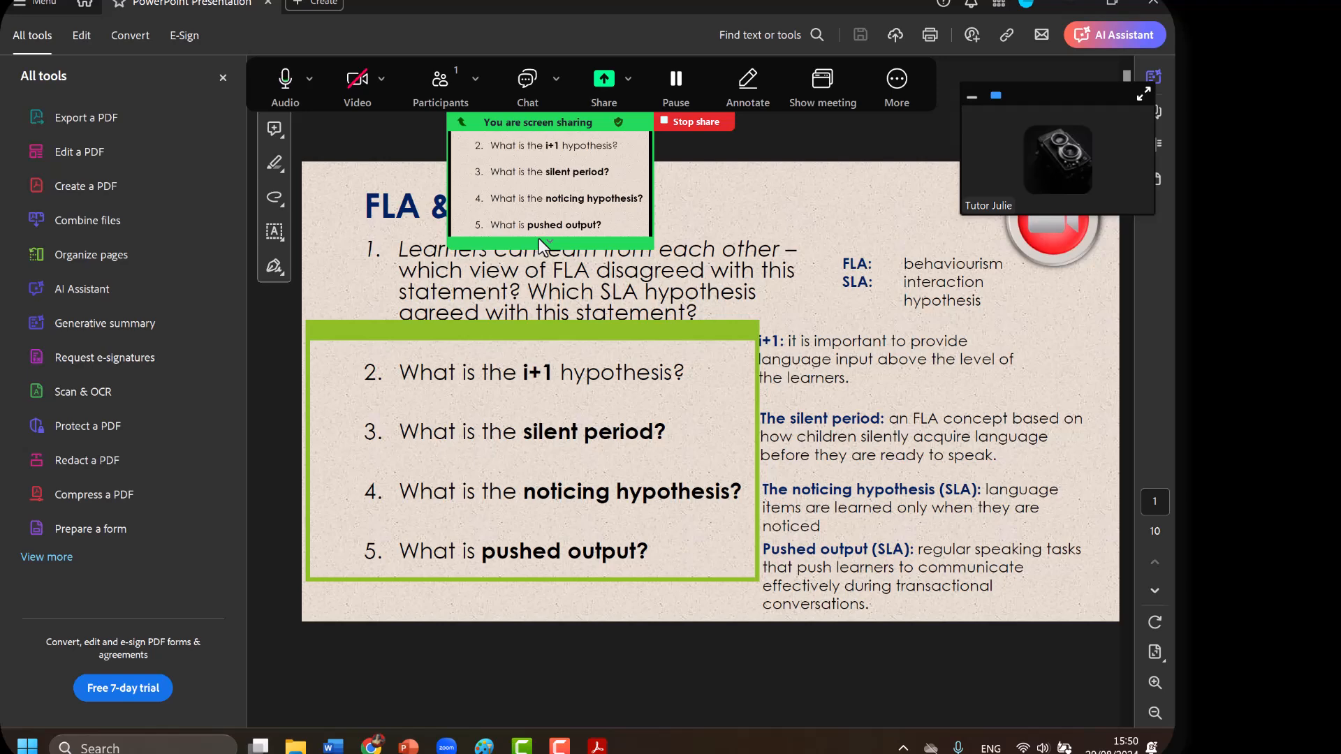
{"action": "left_click", "coordinate": [712, 124]}
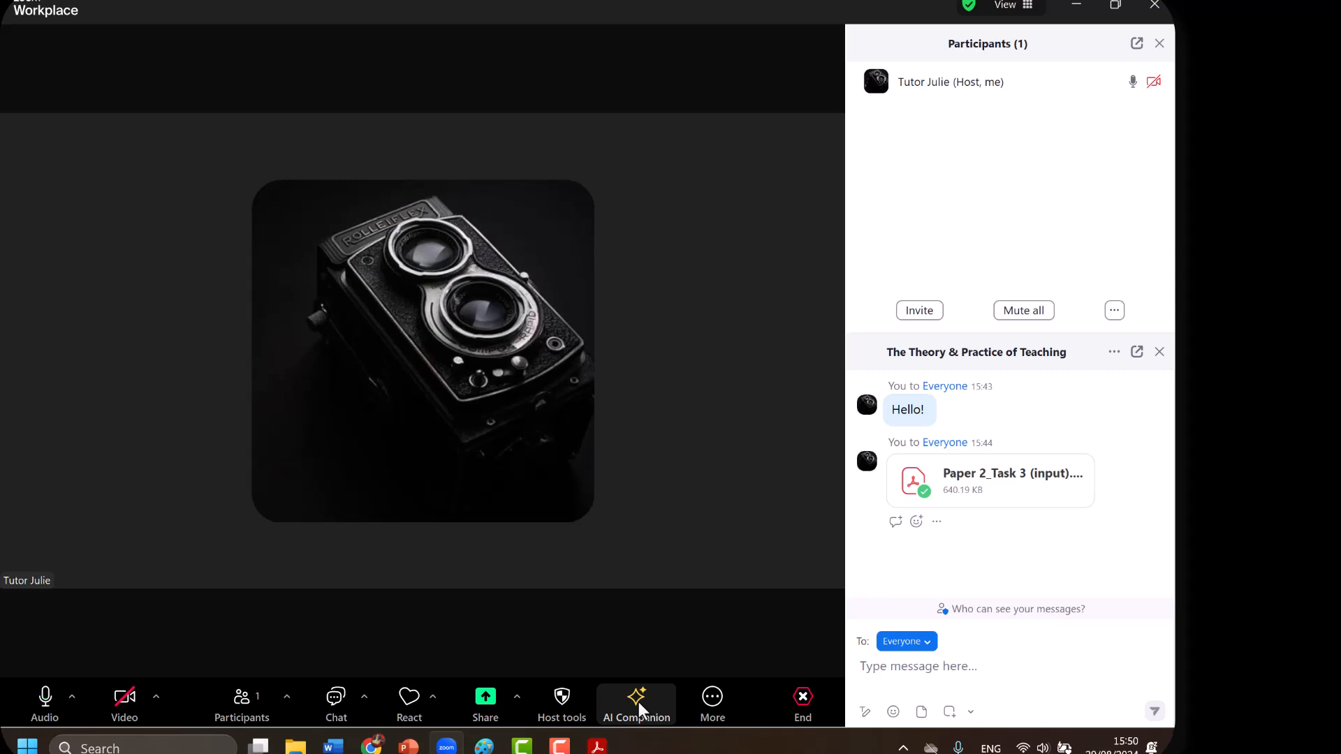
Create 2 breakout rooms with participants assigned manually
{"action": "left_click", "coordinate": [713, 698]}
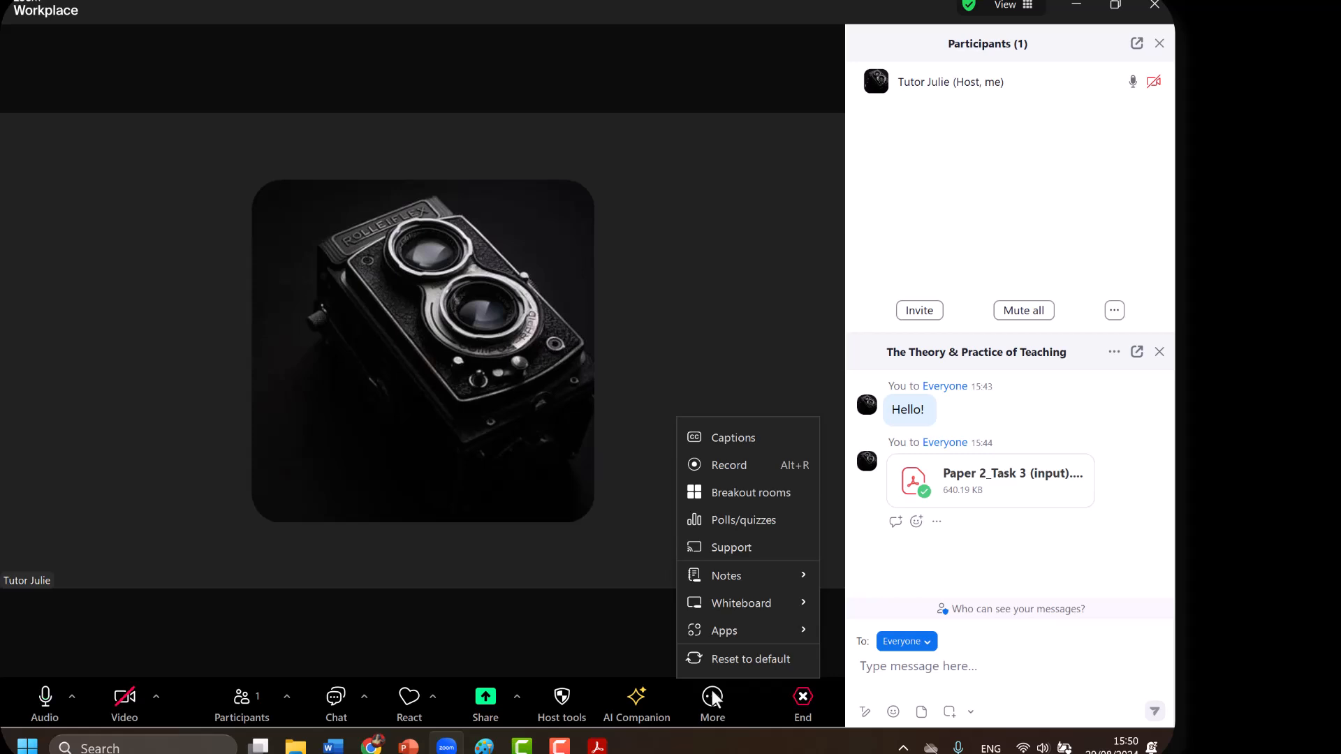
{"action": "left_click", "coordinate": [769, 488]}
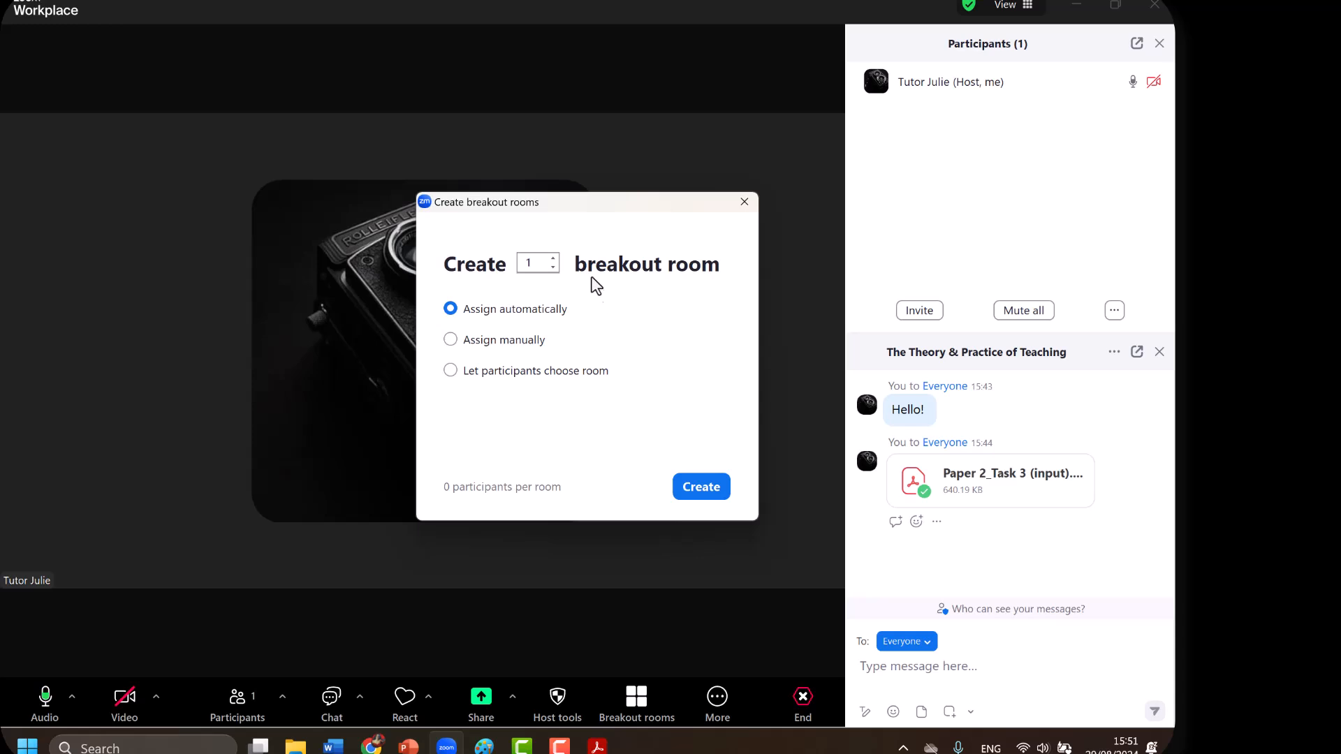
{"action": "left_click", "coordinate": [553, 258]}
{"action": "left_click", "coordinate": [451, 340]}
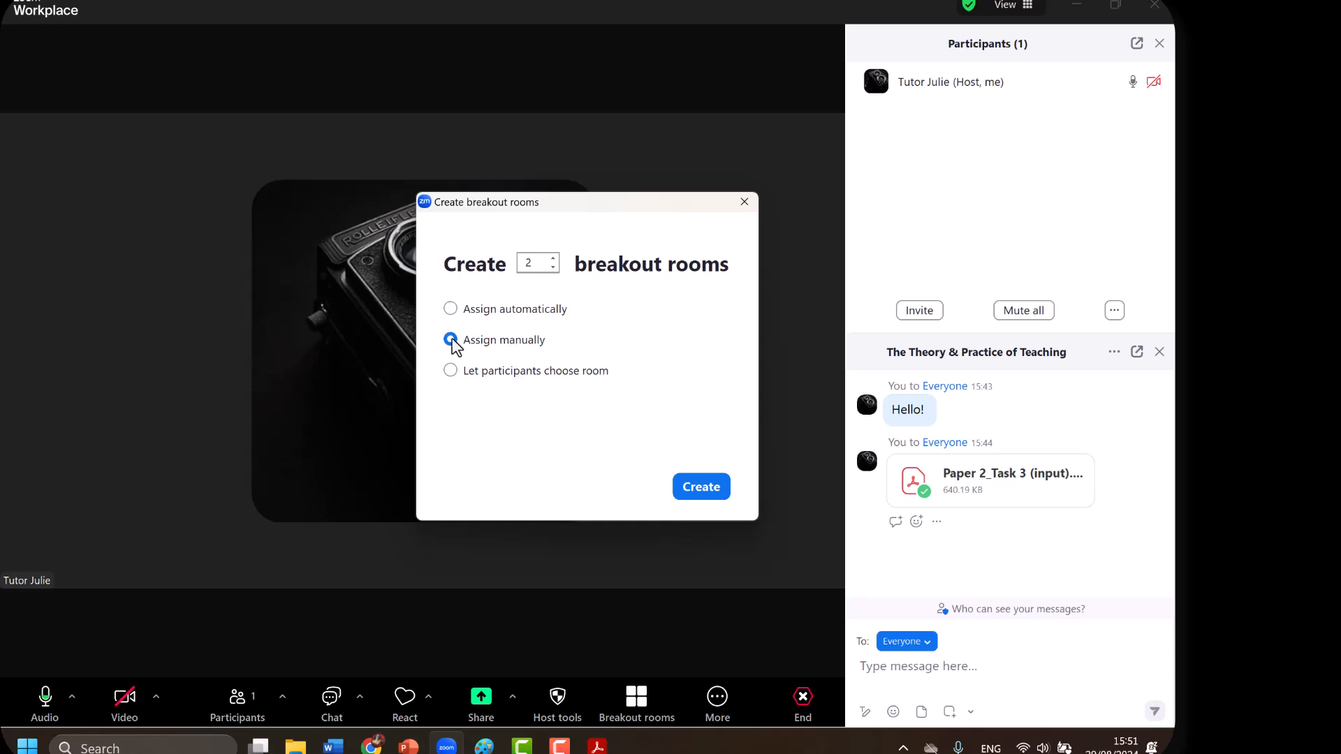
{"action": "left_click", "coordinate": [721, 489]}
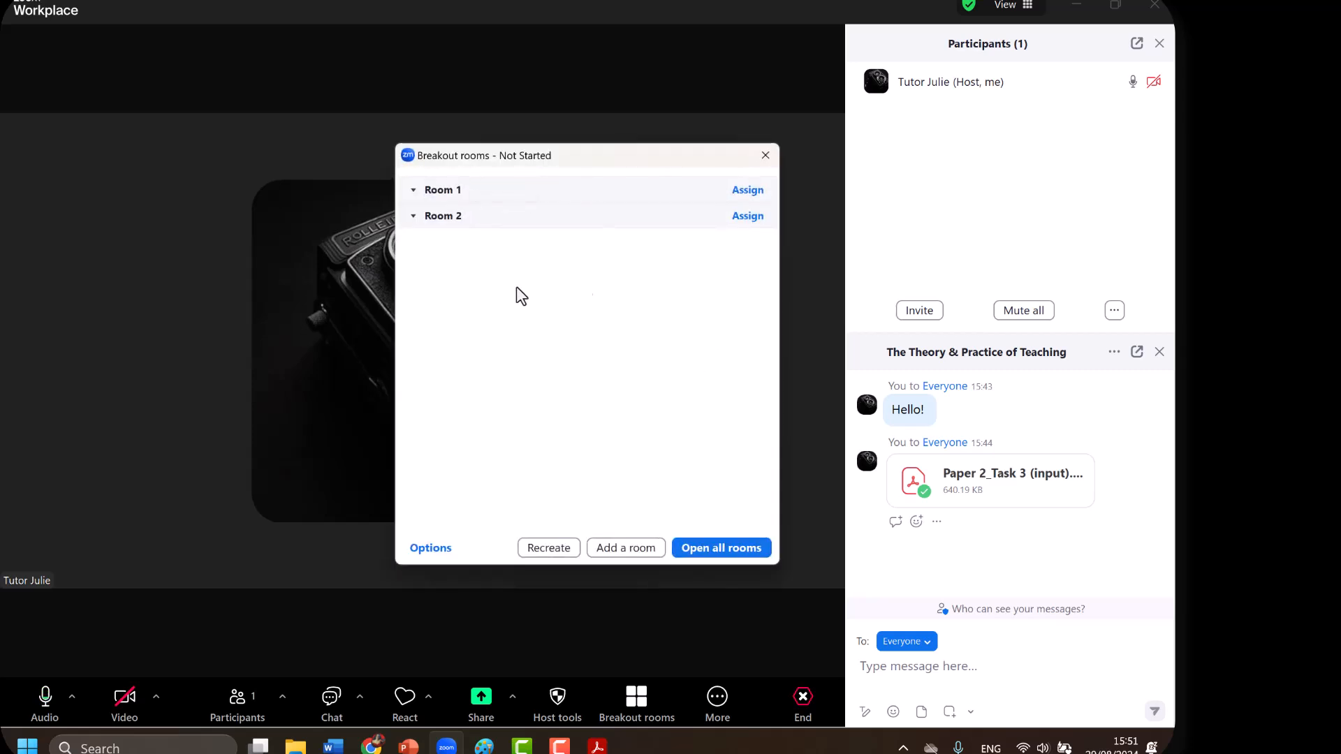
Review the breakout room options, toggling automatic moving of assigned participants off and on and checking the closing time and countdown timer
{"action": "mouse_move", "coordinate": [439, 194]}
{"action": "left_click", "coordinate": [431, 548]}
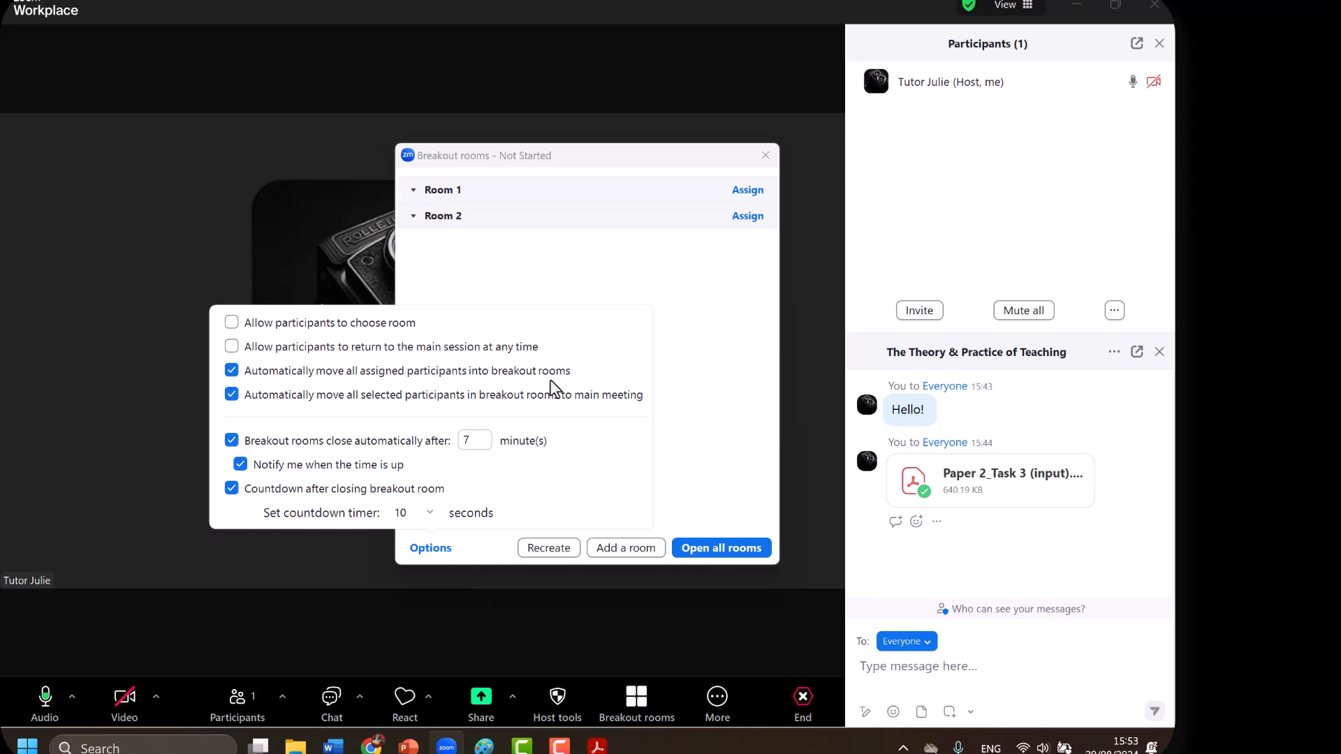
{"action": "left_click", "coordinate": [231, 370]}
{"action": "left_click", "coordinate": [231, 371]}
{"action": "left_click", "coordinate": [476, 438]}
{"action": "left_click", "coordinate": [431, 514]}
{"action": "left_click", "coordinate": [431, 513]}
Open all breakout rooms and bring up the confirmation for joining Room 1
{"action": "left_click", "coordinate": [718, 549]}
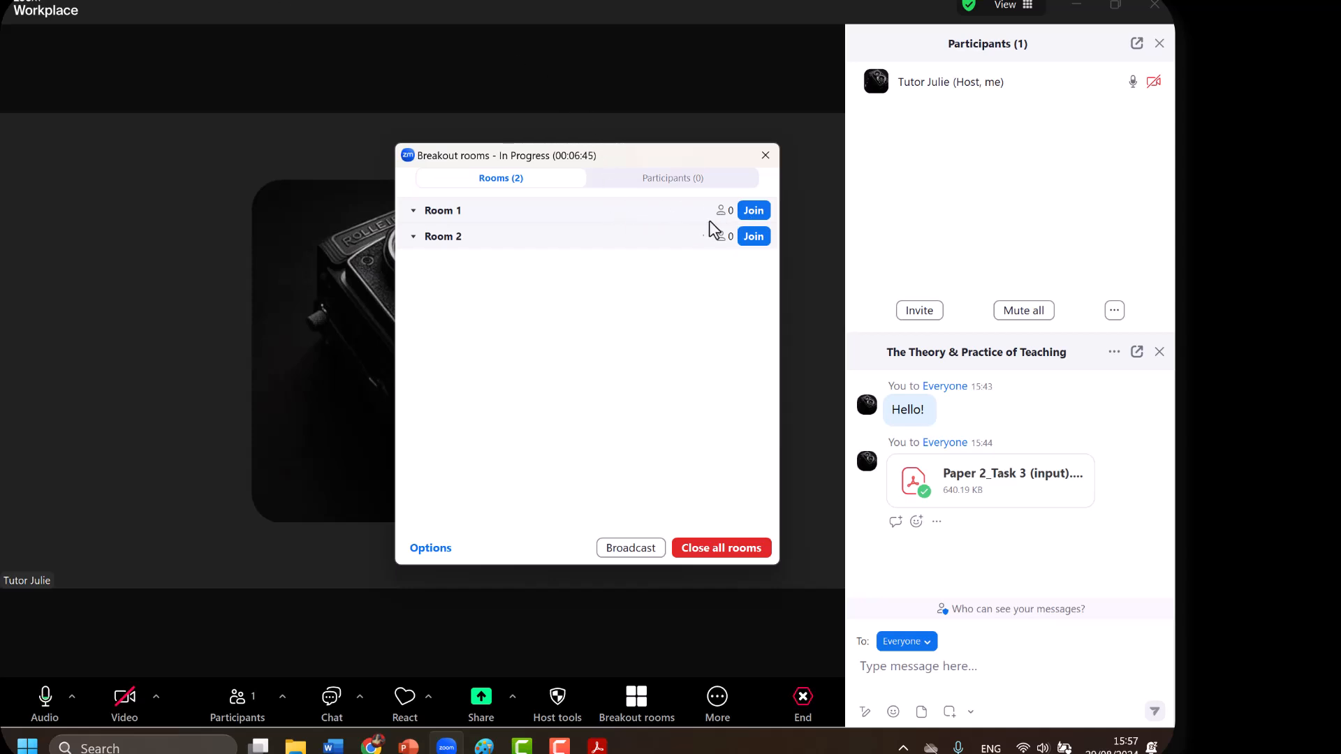
{"action": "left_click", "coordinate": [751, 214]}
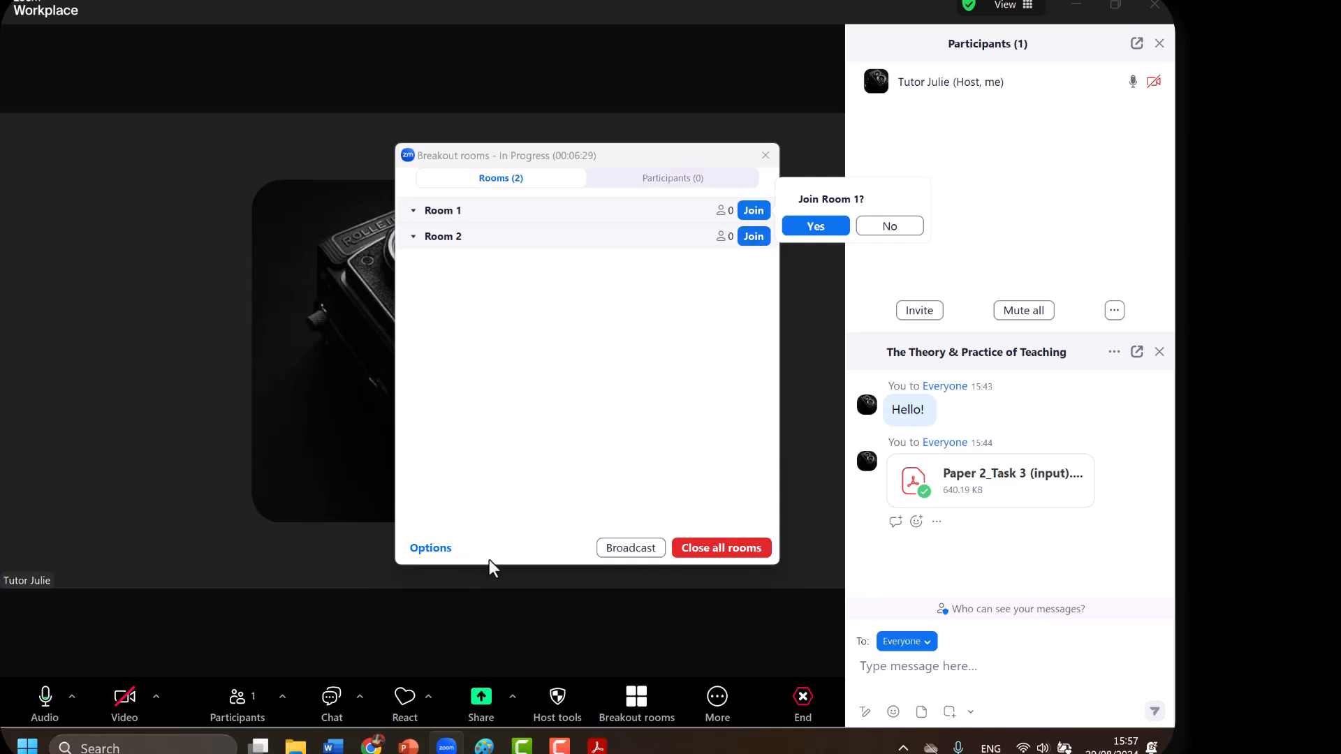
Broadcast the message "Hi, you have 6 minutes left!" to all breakout rooms
{"action": "left_click", "coordinate": [635, 547]}
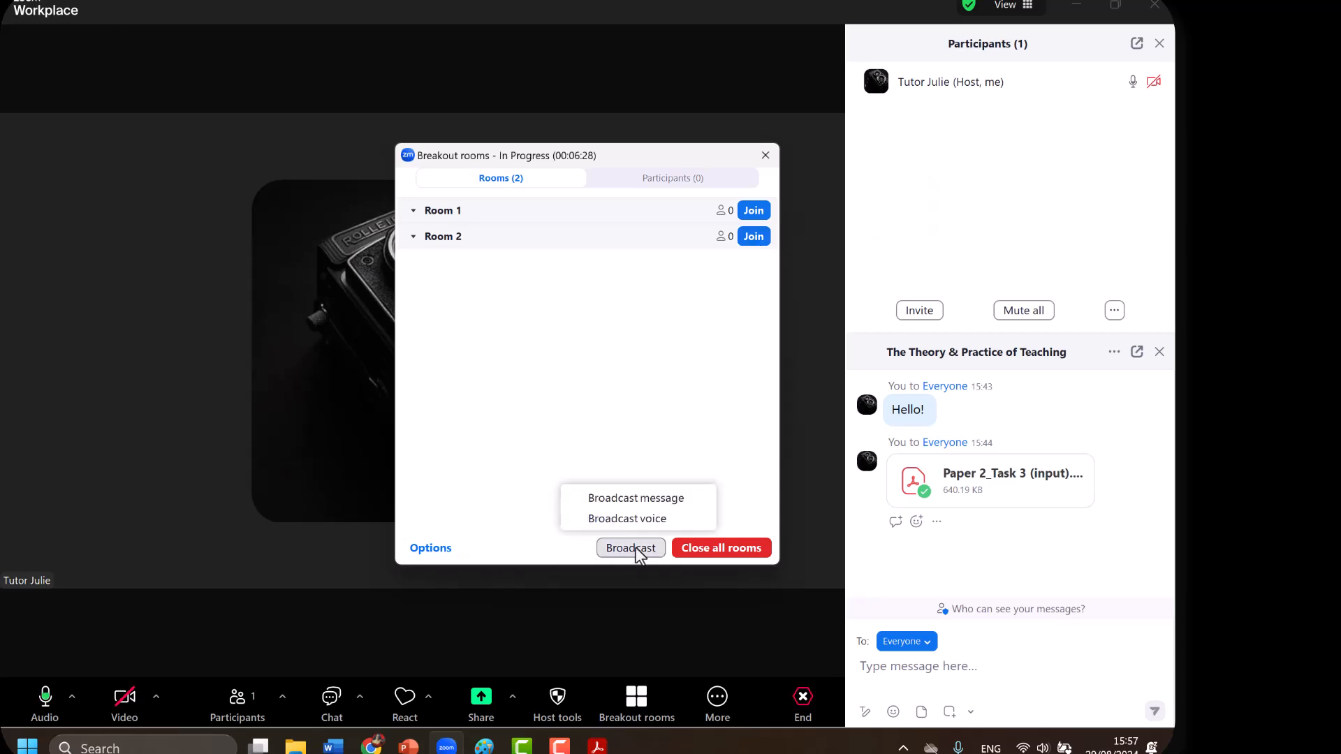
{"action": "left_click", "coordinate": [640, 498]}
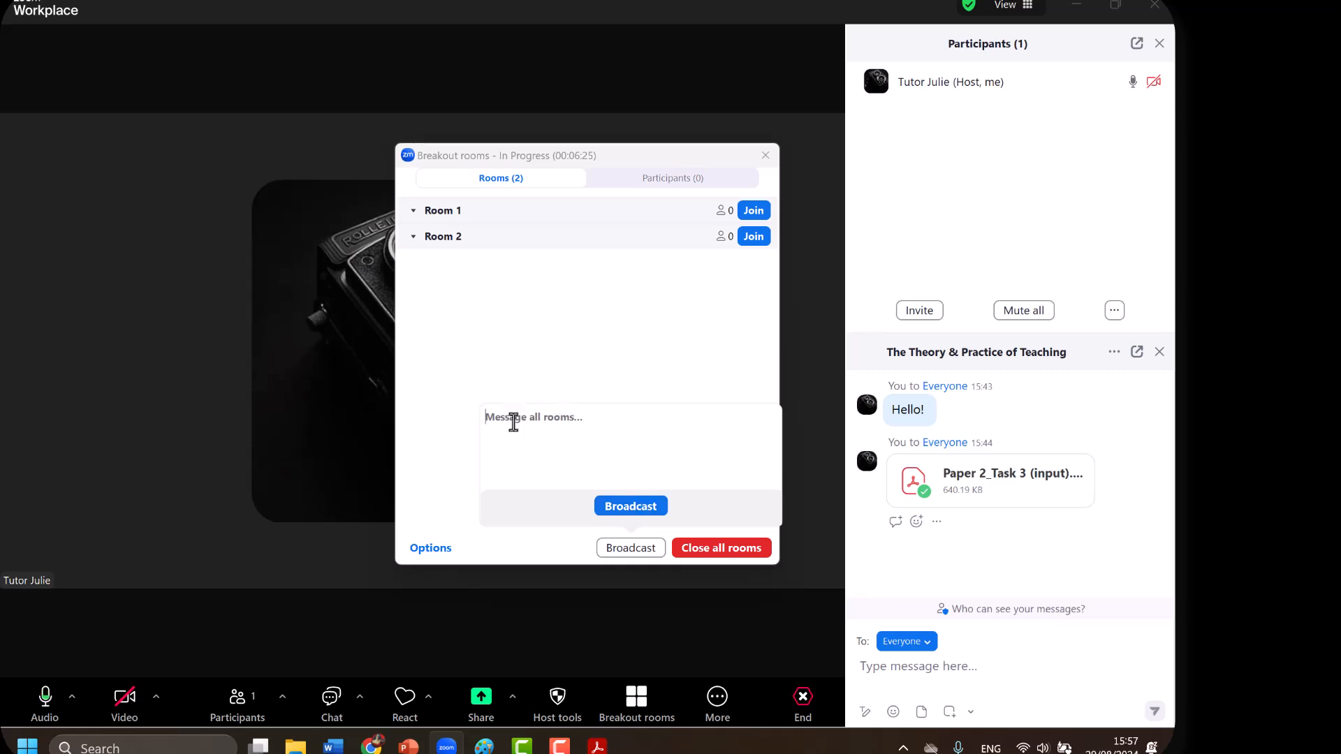
{"action": "type", "text": "Hi, you have"}
{"action": "key", "text": "BackSpace"}
{"action": "key", "text": "BackSpace"}
{"action": "type", "text": "be"}
{"action": "key", "text": "BackSpace"}
{"action": "key", "text": "BackSpace"}
{"action": "type", "text": "ve 6 minutes left!"}
{"action": "key", "text": "Return"}
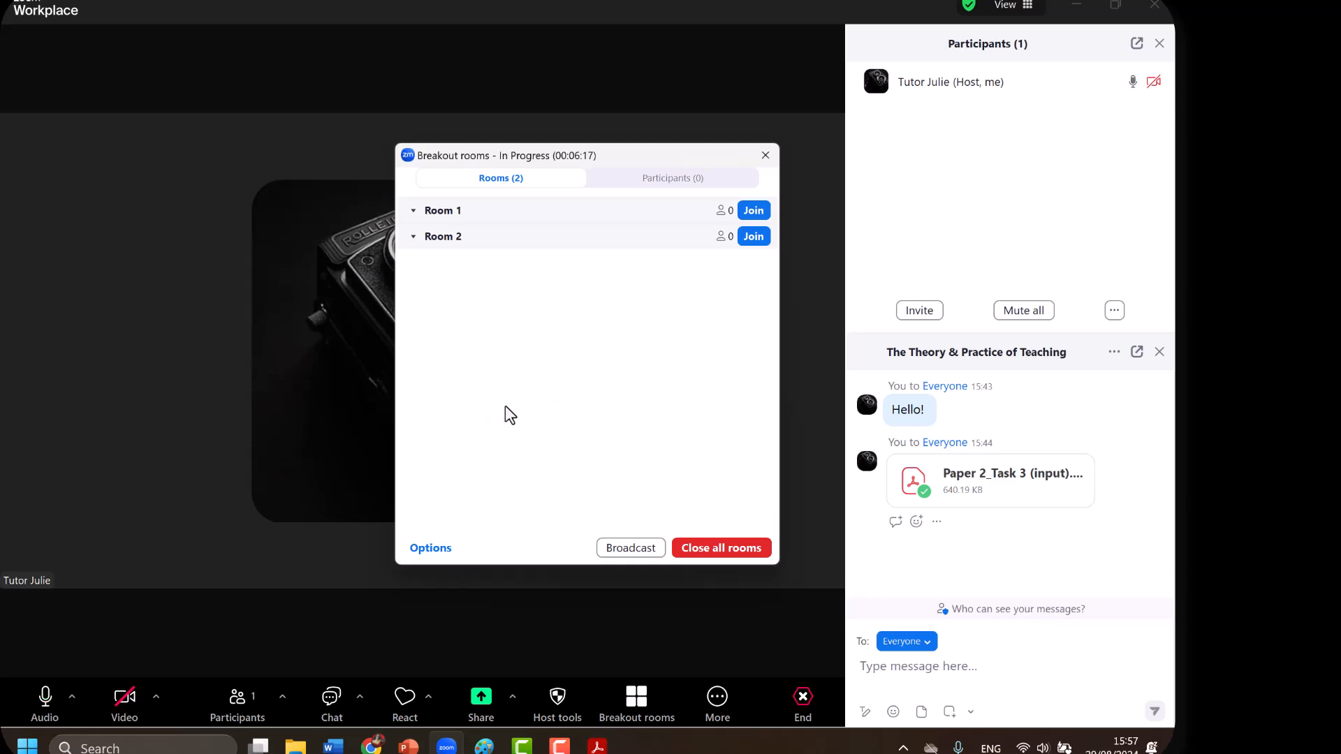
Review the broadcast choices and the confirmation for closing all breakout rooms, keeping the rooms open
{"action": "left_click", "coordinate": [648, 555]}
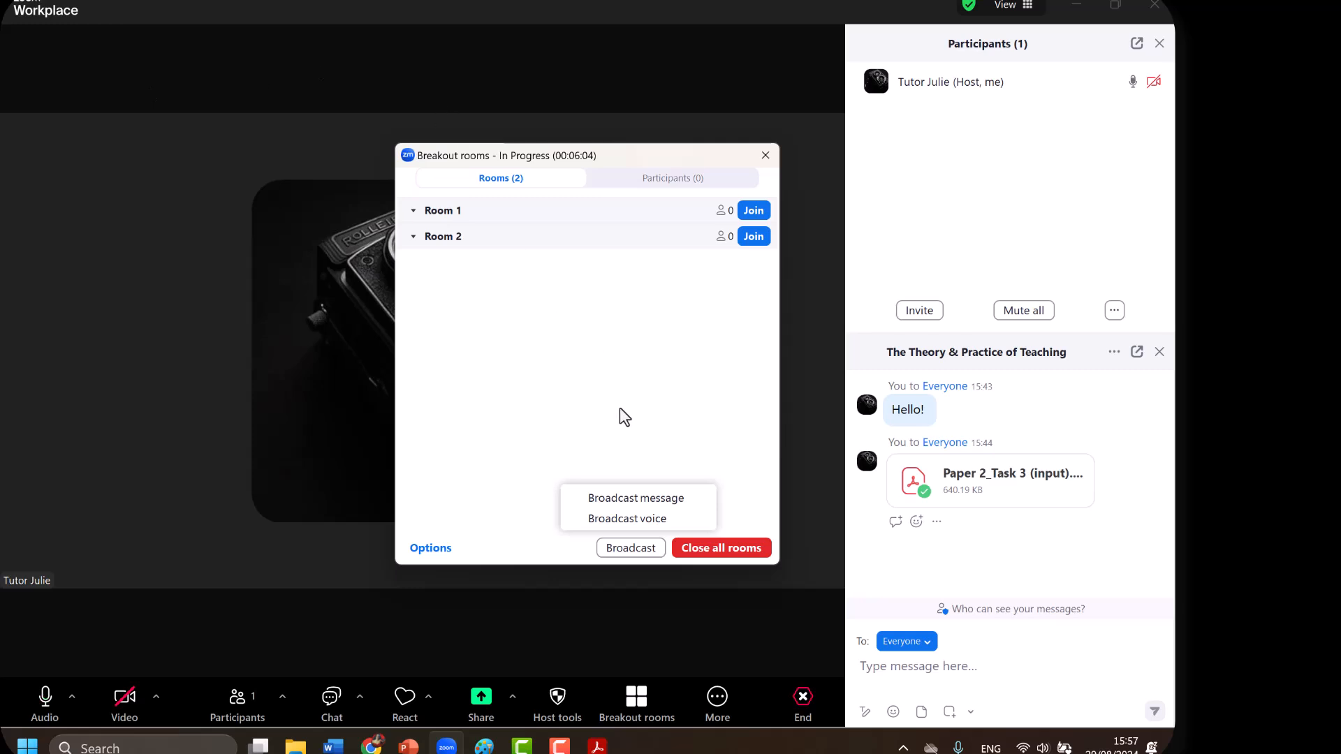
{"action": "left_click", "coordinate": [709, 549]}
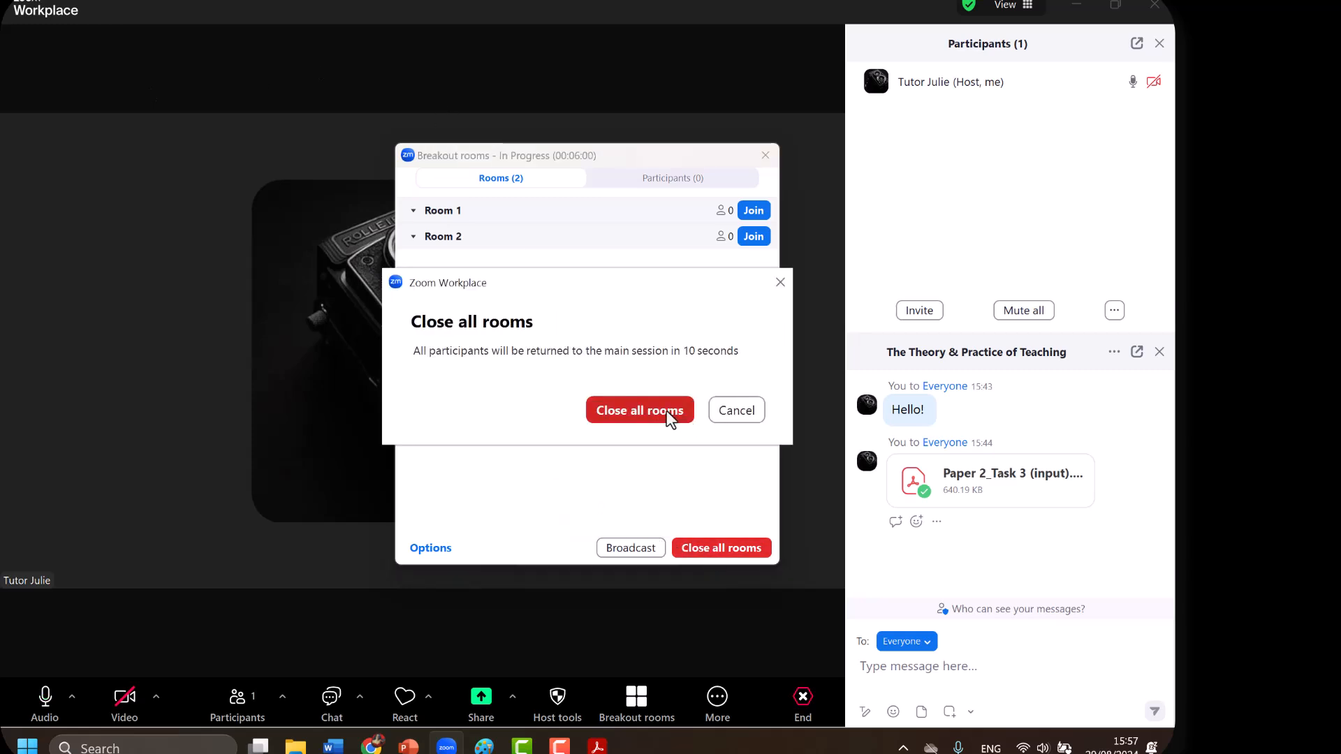
{"action": "left_click", "coordinate": [737, 412]}
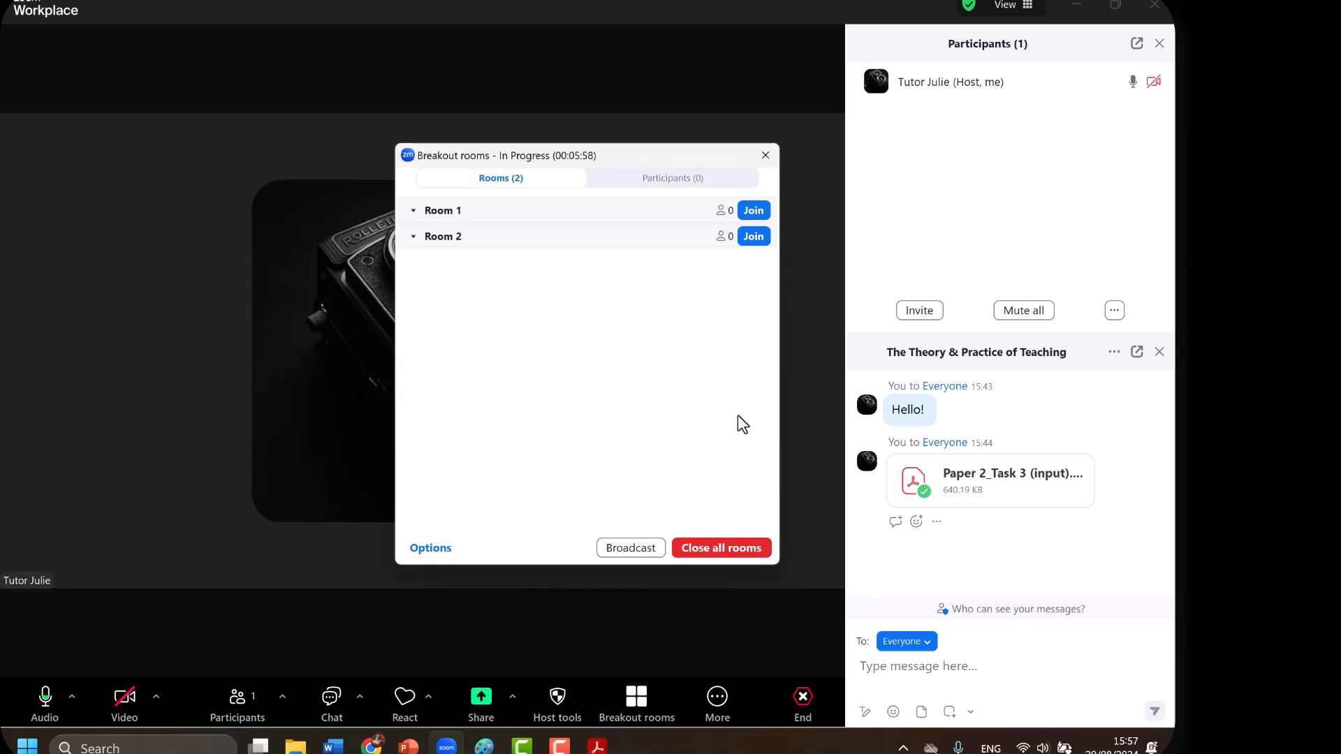
Join breakout Room 1, maximize the meeting window and acknowledge the activity status notice
{"action": "left_click", "coordinate": [753, 210]}
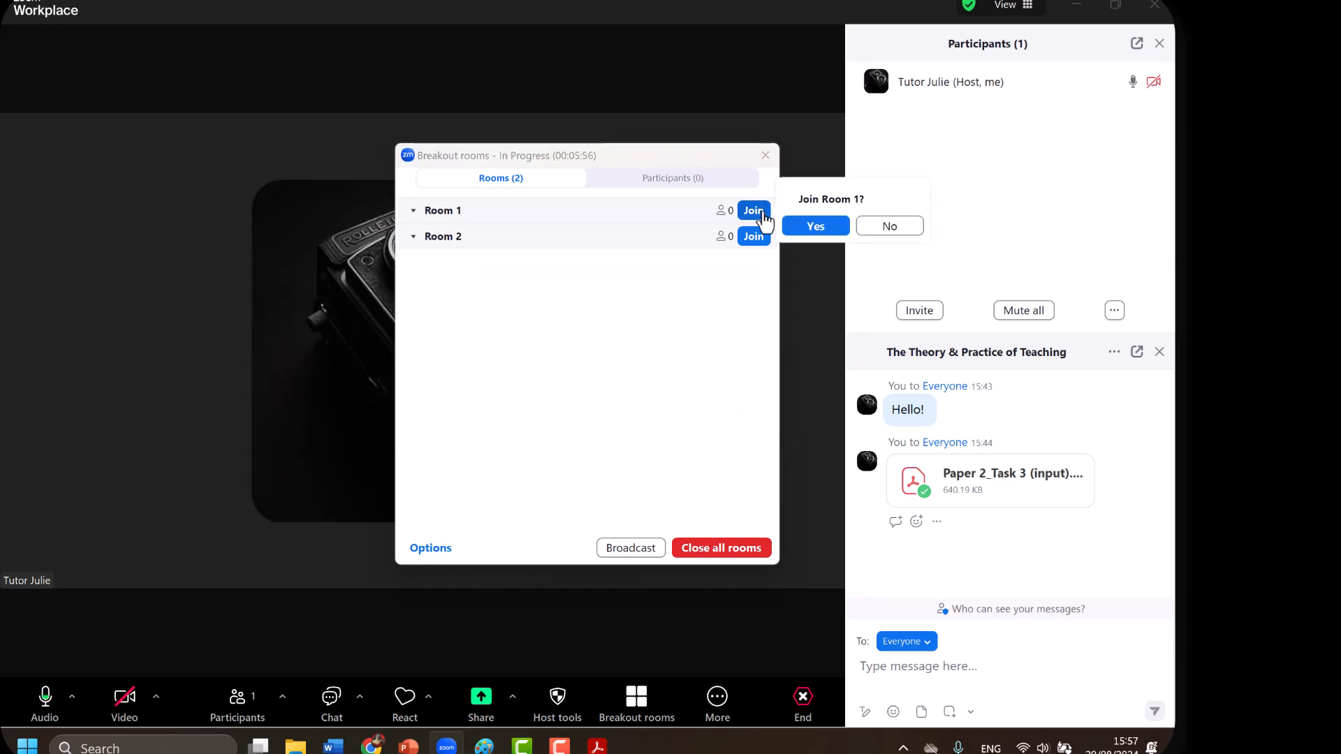
{"action": "left_click", "coordinate": [804, 224]}
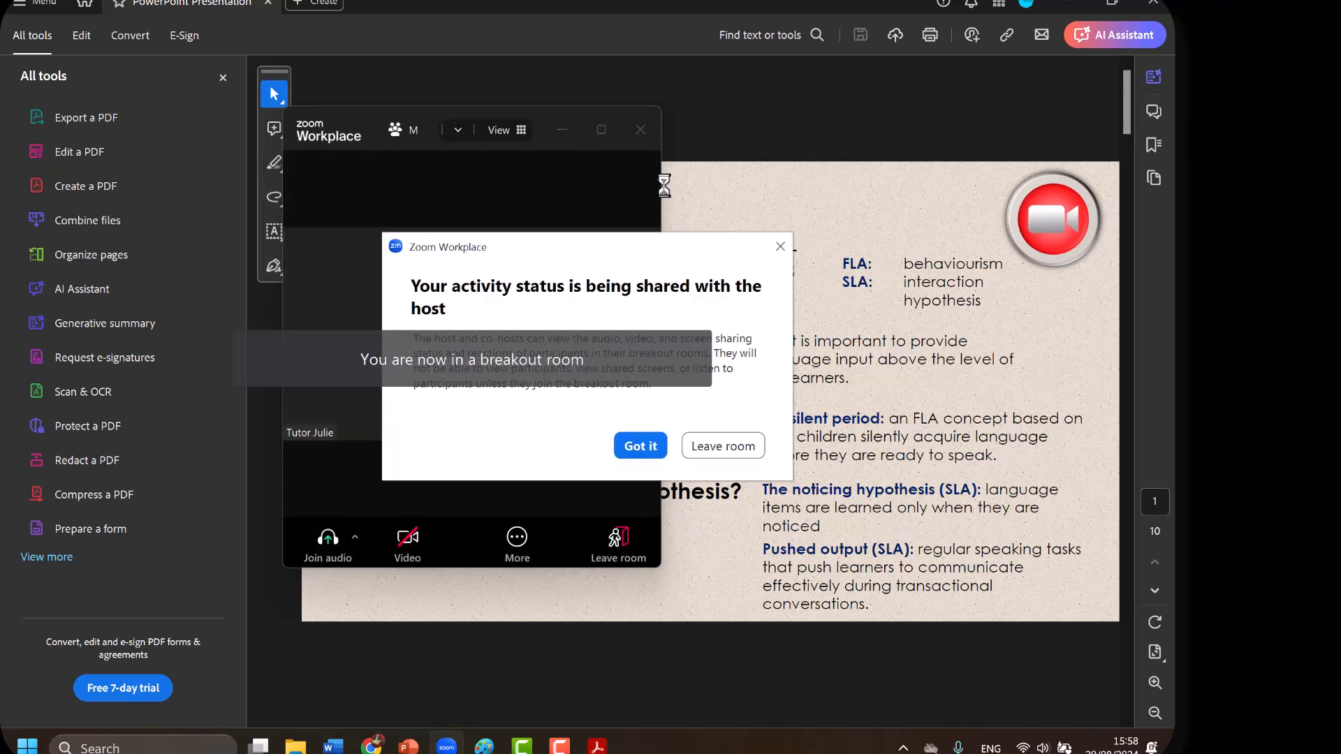
{"action": "left_click", "coordinate": [601, 130]}
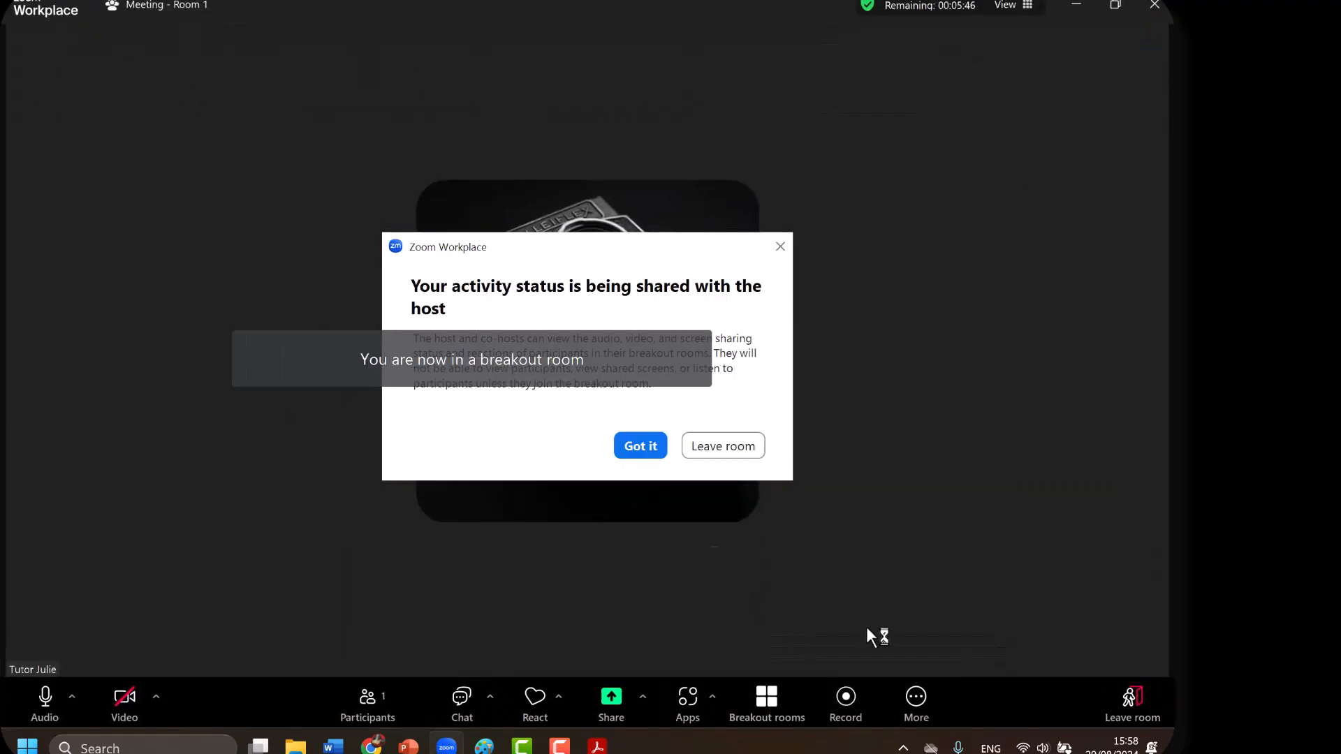
{"action": "left_click", "coordinate": [631, 450]}
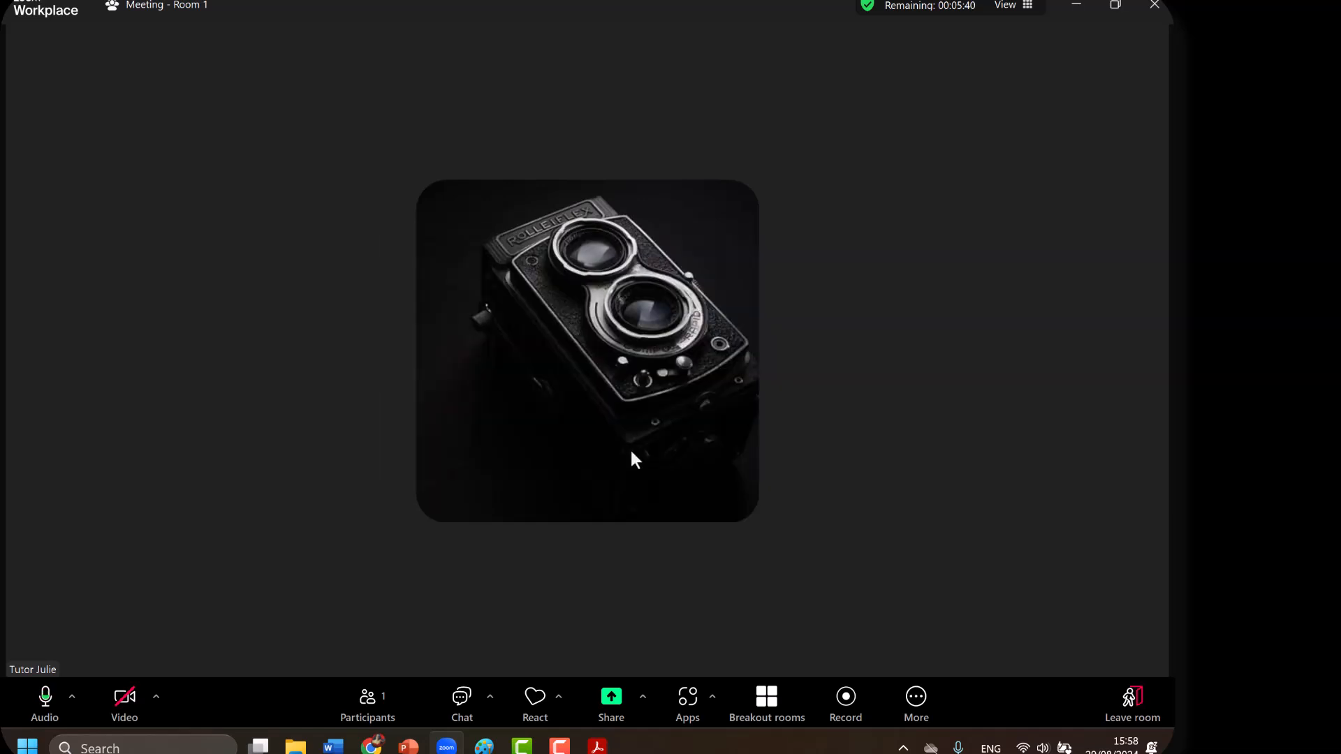
Leave the breakout room without leaving the meeting and maximize the main session window
{"action": "left_click", "coordinate": [1131, 697]}
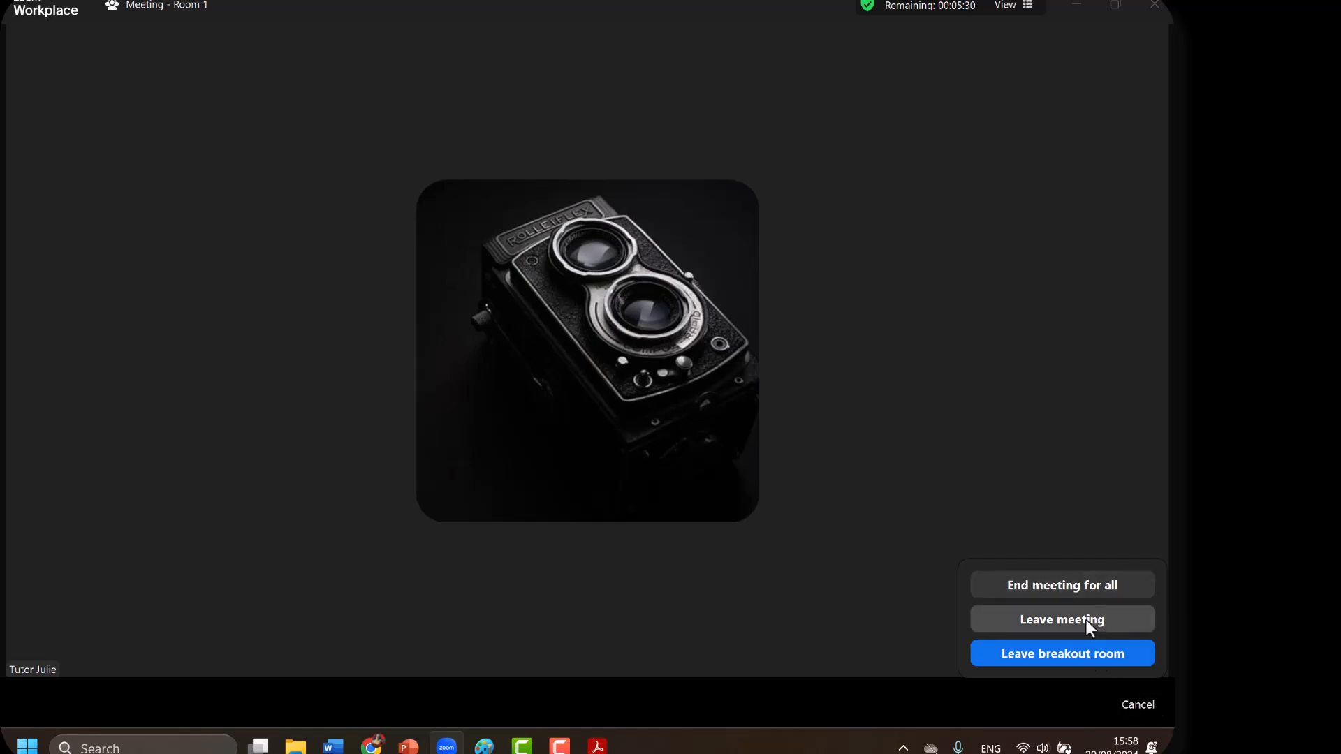
{"action": "left_click", "coordinate": [1080, 656]}
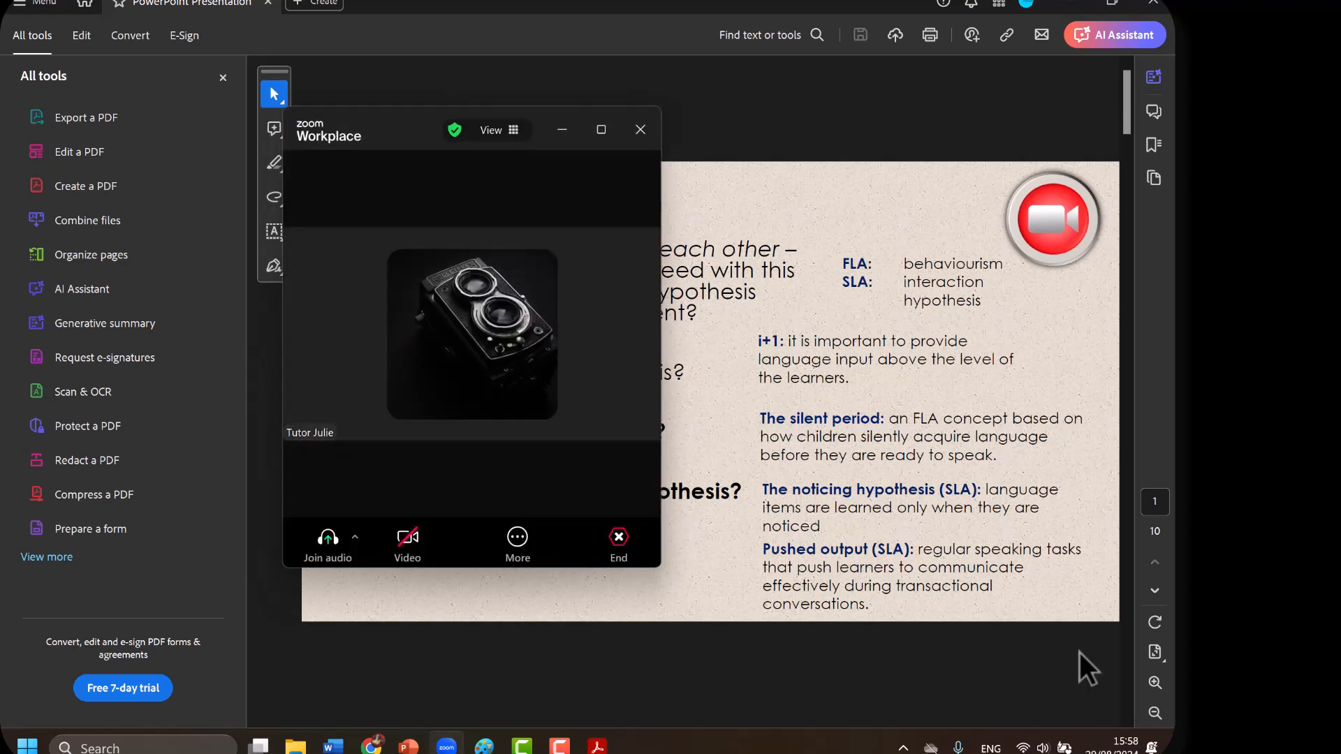
{"action": "left_click", "coordinate": [603, 129]}
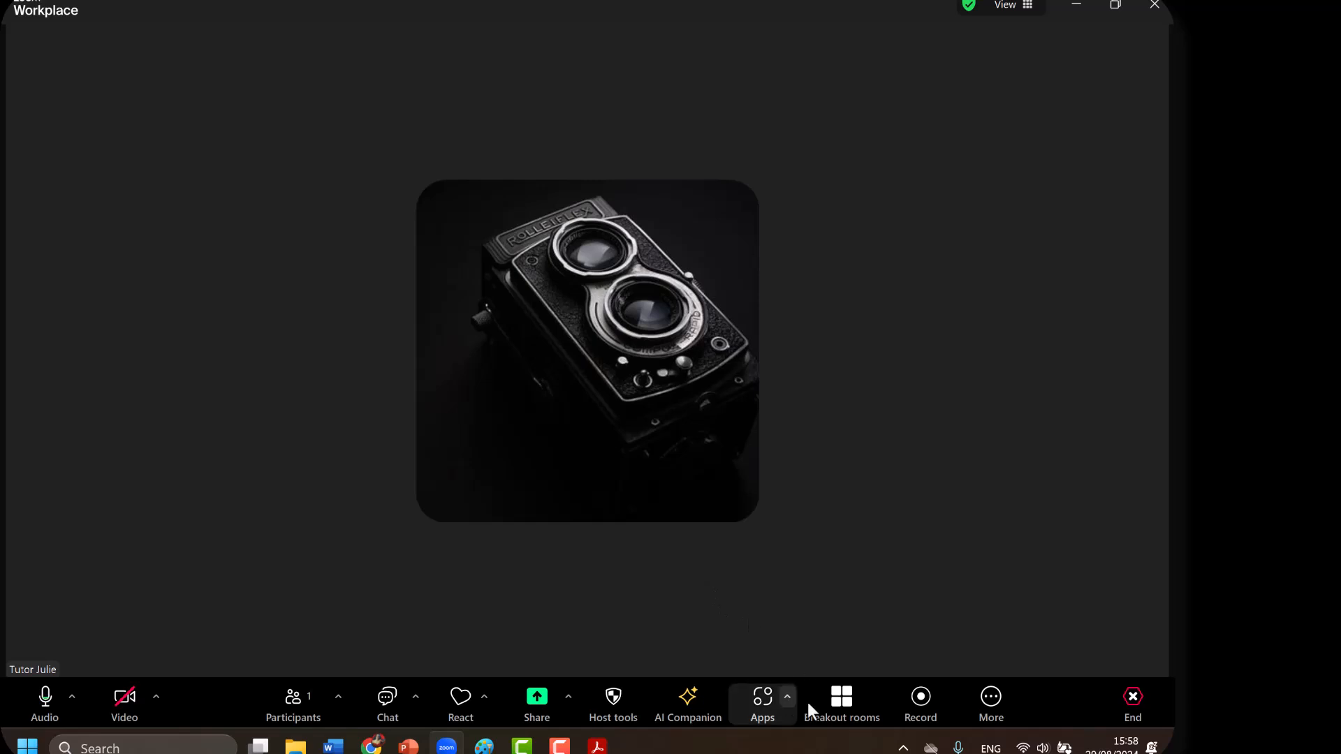
Close all breakout rooms, confirm the closure and dismiss the breakout rooms window
{"action": "left_click", "coordinate": [857, 702]}
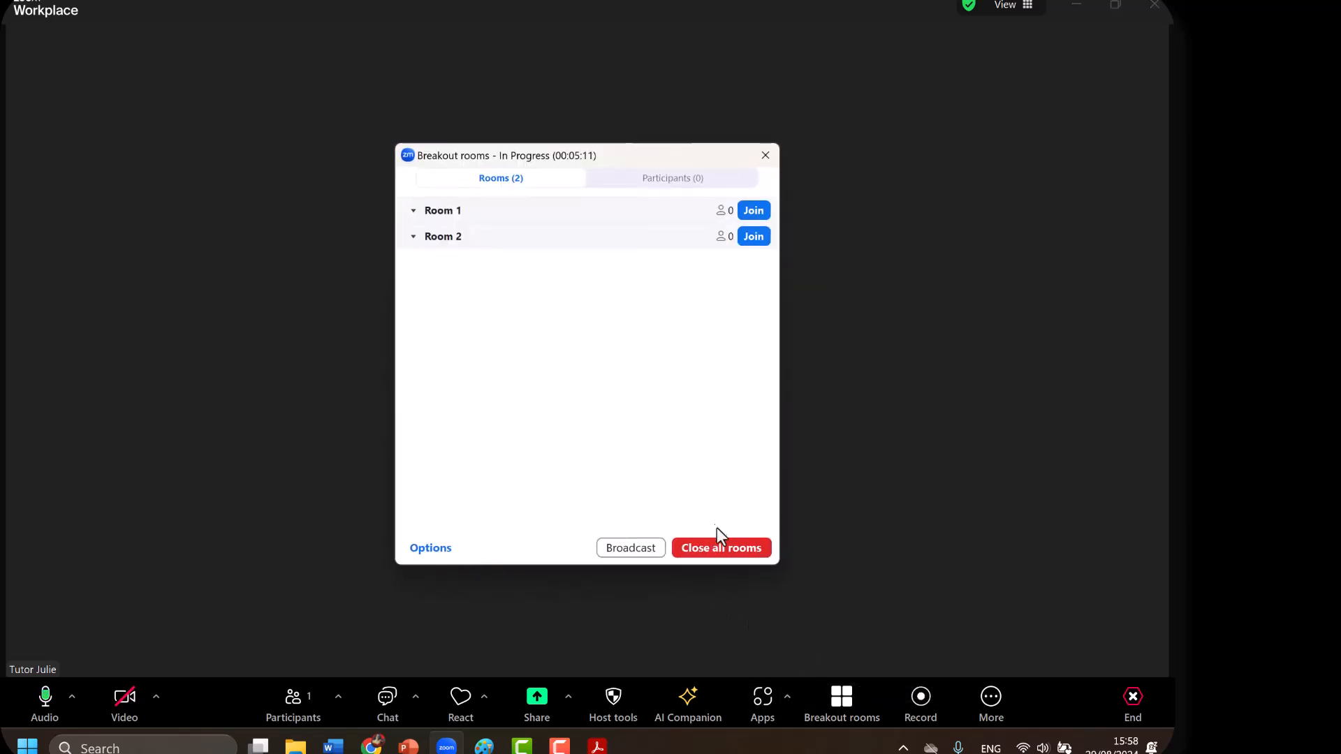
{"action": "left_click", "coordinate": [726, 547]}
{"action": "left_click", "coordinate": [668, 408]}
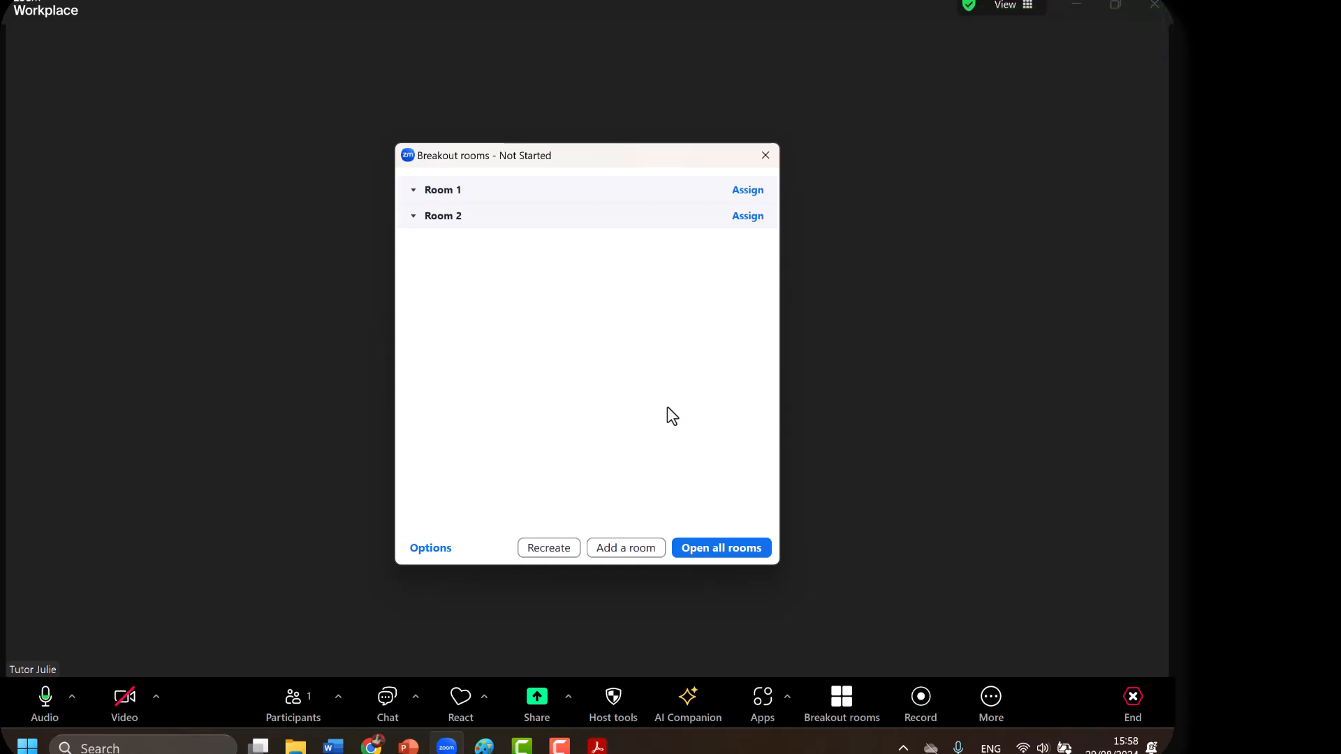
{"action": "left_click", "coordinate": [766, 155]}
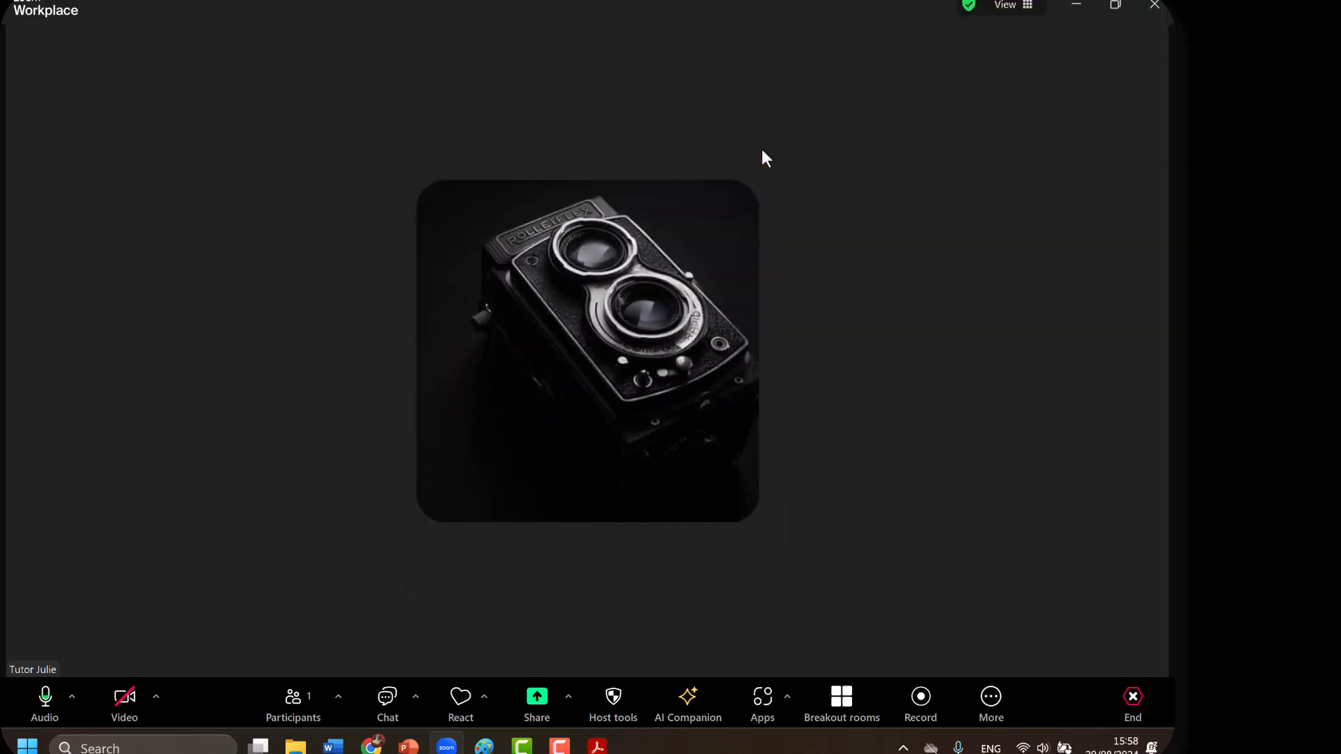
Share the PowerPoint Presentation window open in Adobe Acrobat Reader with the meeting
{"action": "left_click", "coordinate": [537, 710]}
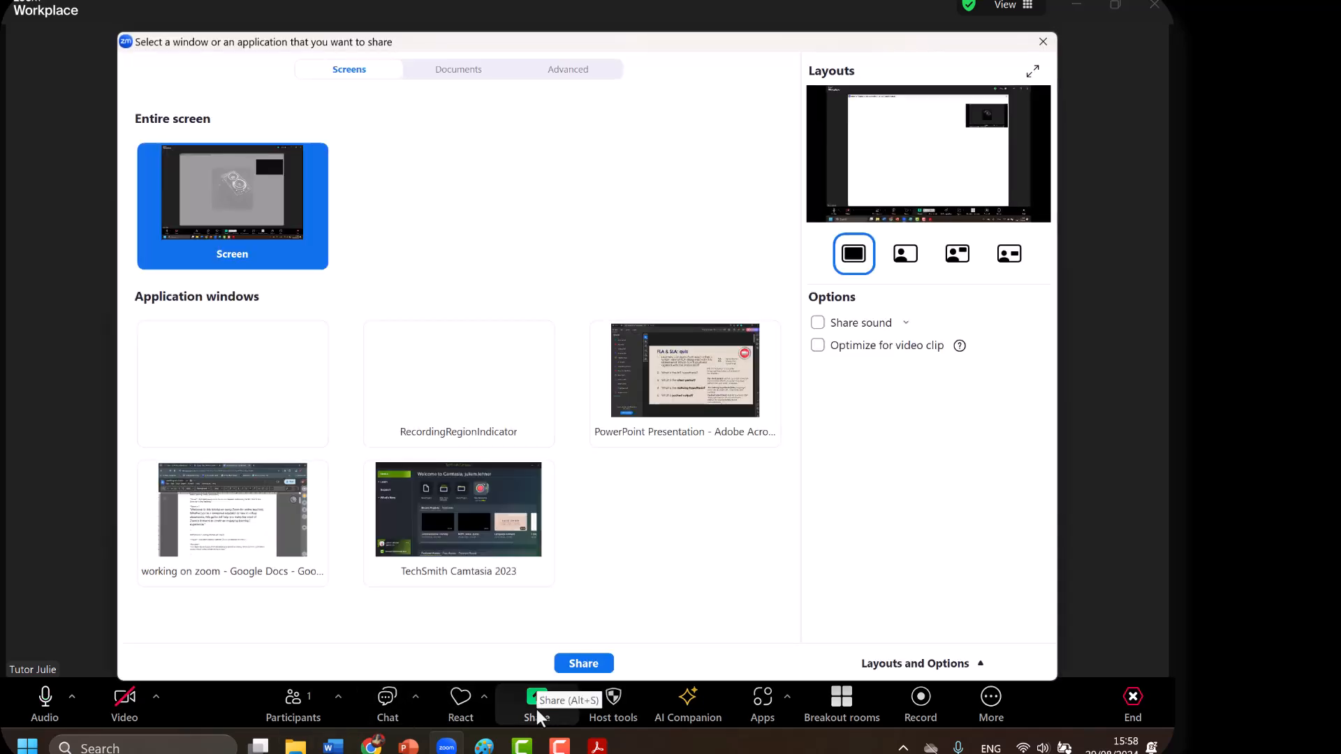
{"action": "left_click", "coordinate": [690, 374]}
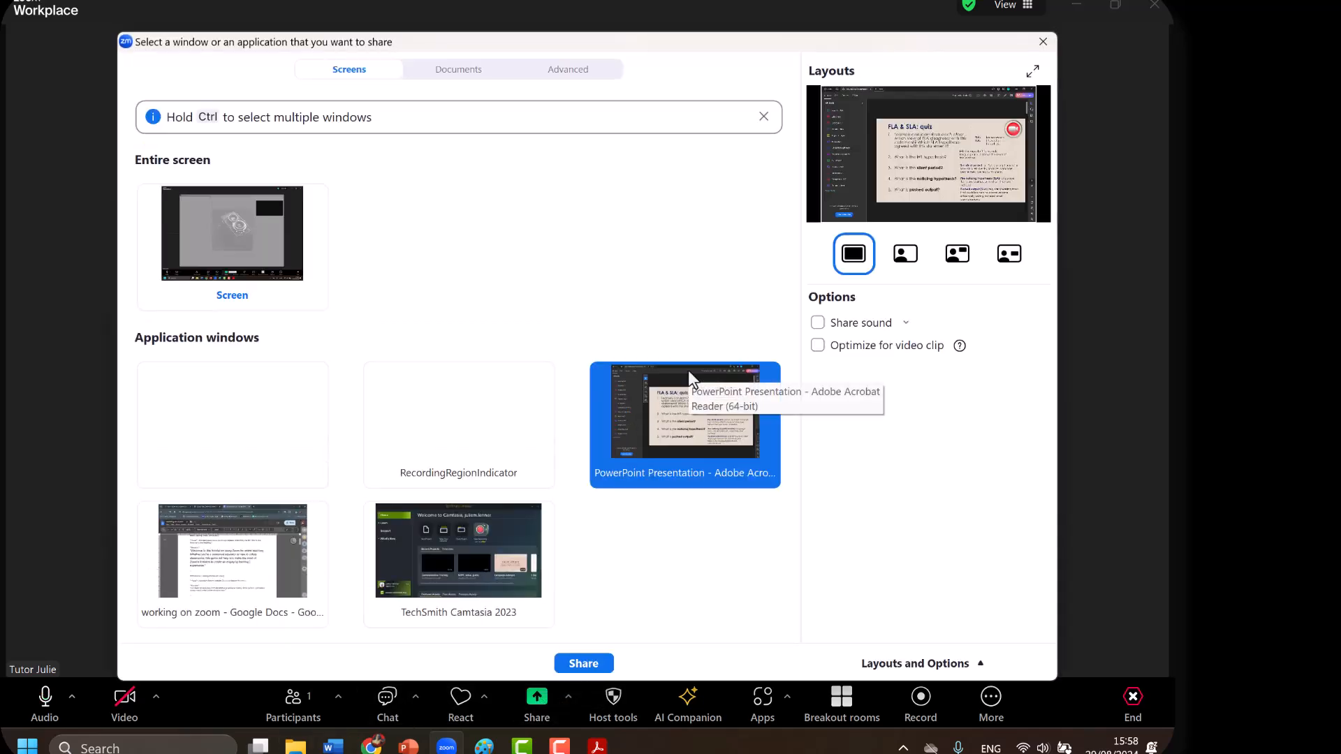
{"action": "left_click", "coordinate": [587, 666]}
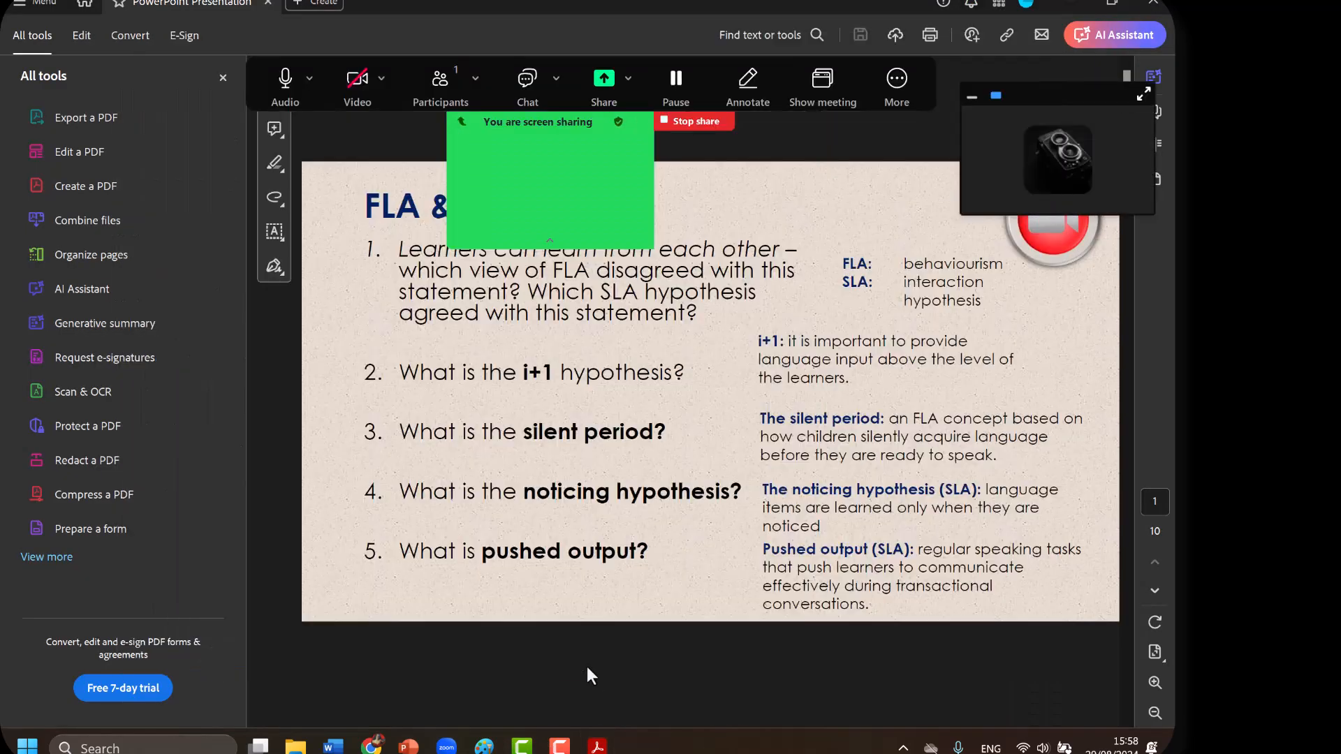